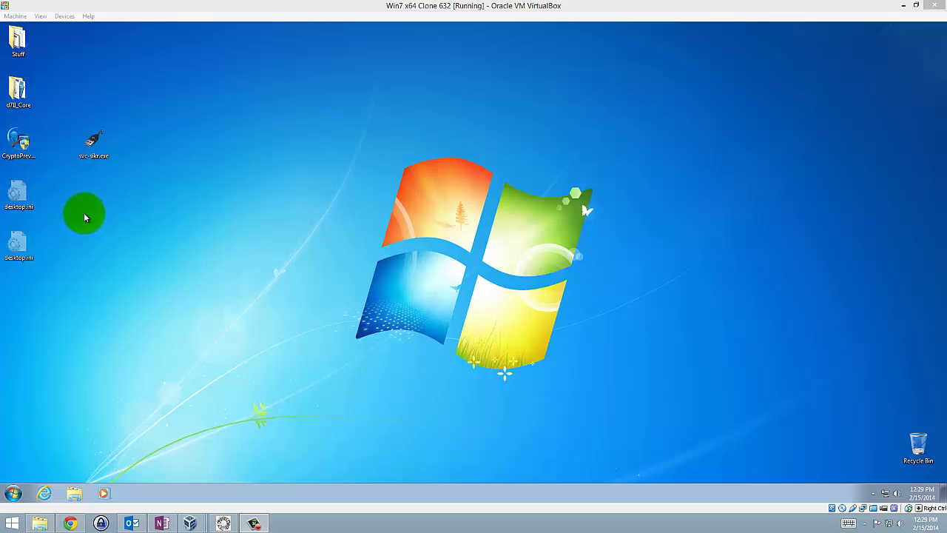
Run svc-sikr.exe from the desktop as administrator
left_click(95, 153)
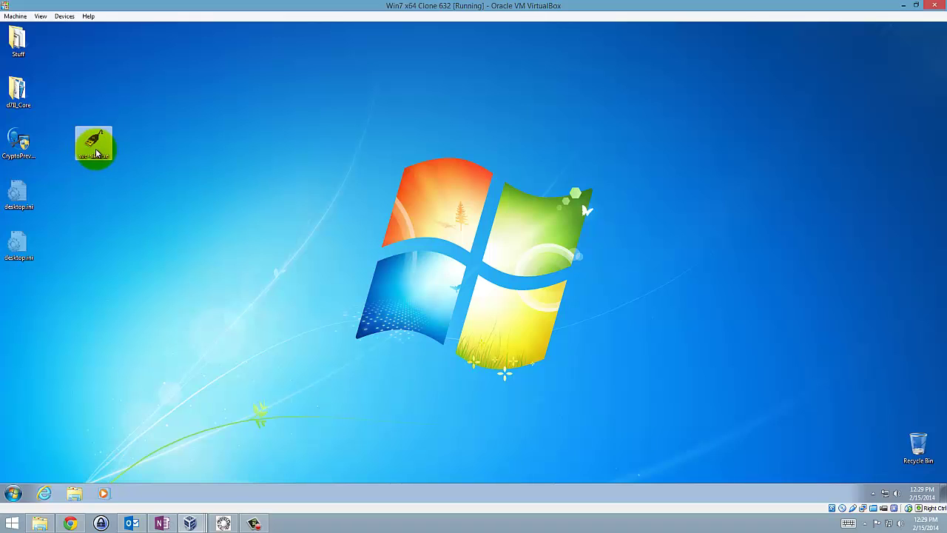
right_click(95, 152)
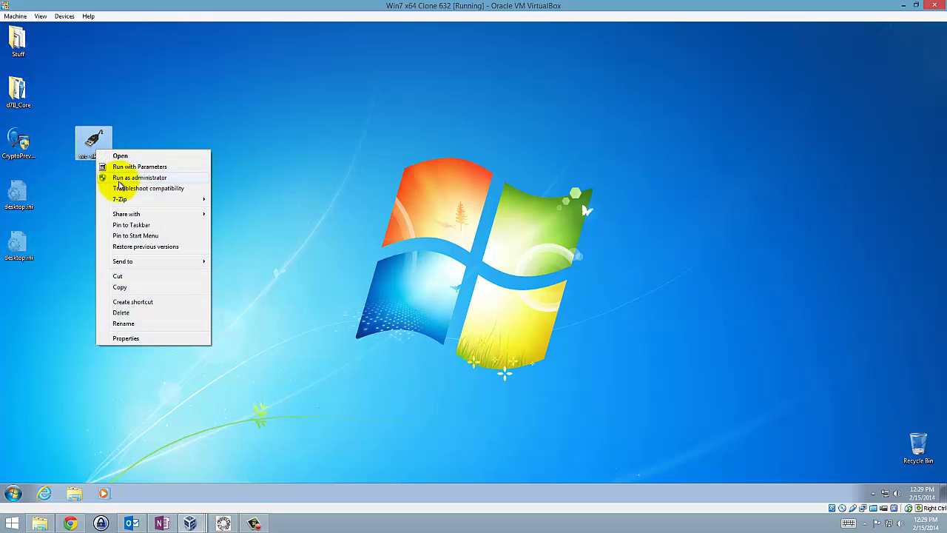
left_click(122, 181)
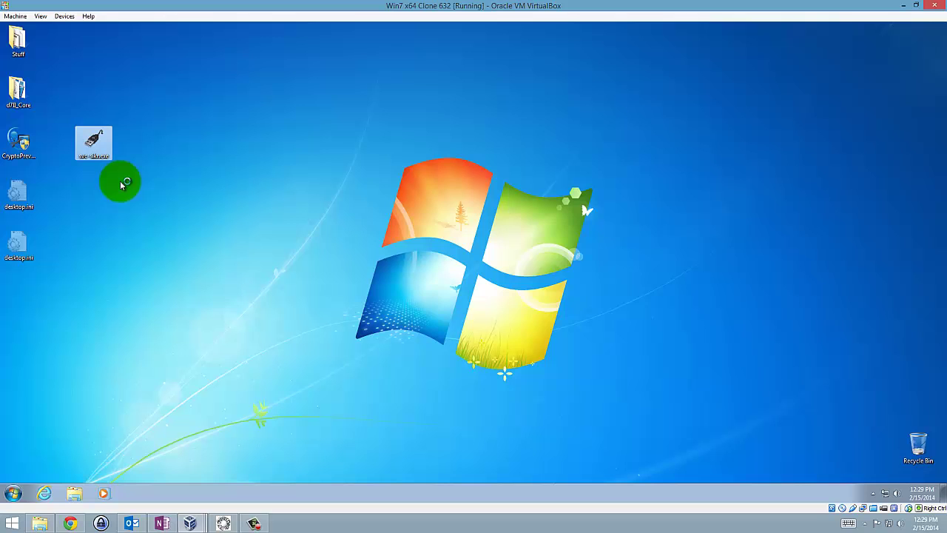
Start Task Manager via Insert Ctrl-Alt-Del and enlarge it to show svc-sikr.exe *32 and svc-snuh.exe running
left_click(15, 16)
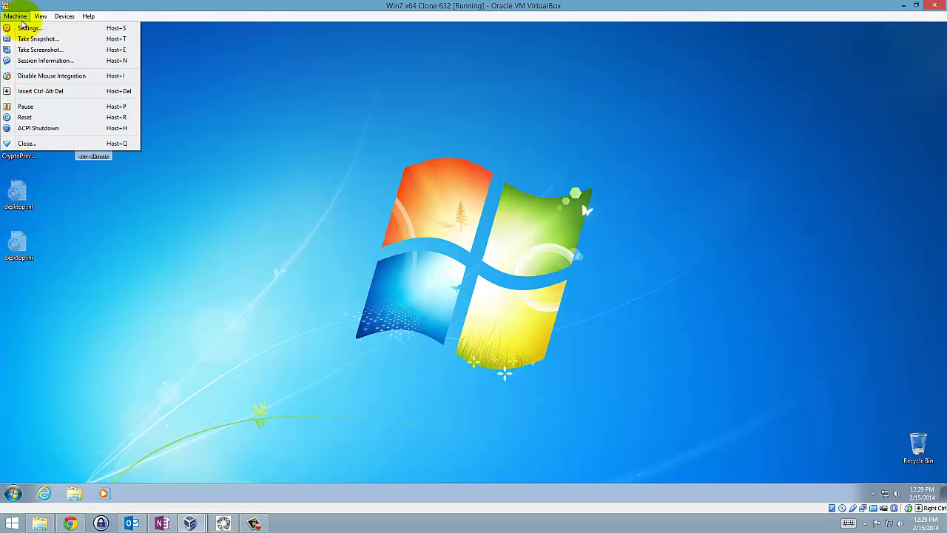
left_click(51, 94)
left_click(444, 321)
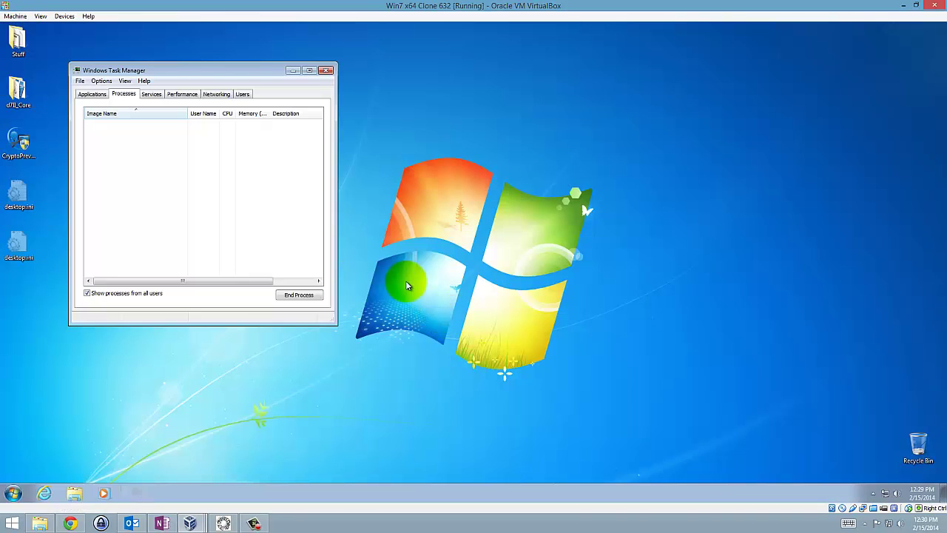
left_click_drag(203, 79, 278, 80)
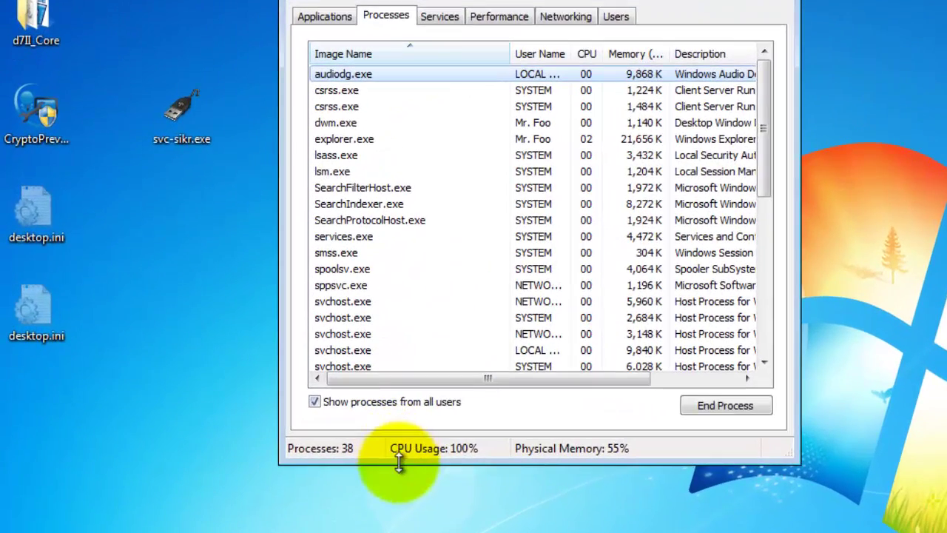
left_click_drag(399, 460, 400, 532)
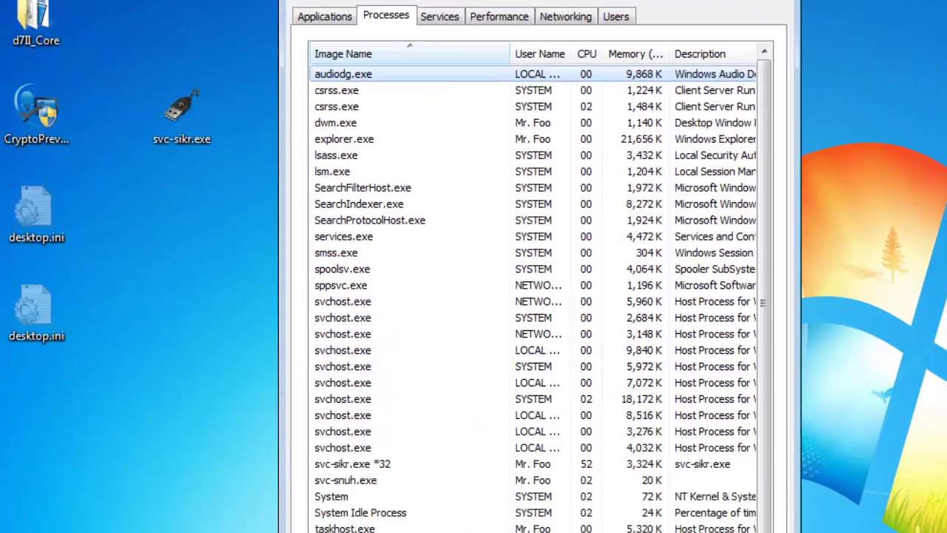
left_click(392, 464)
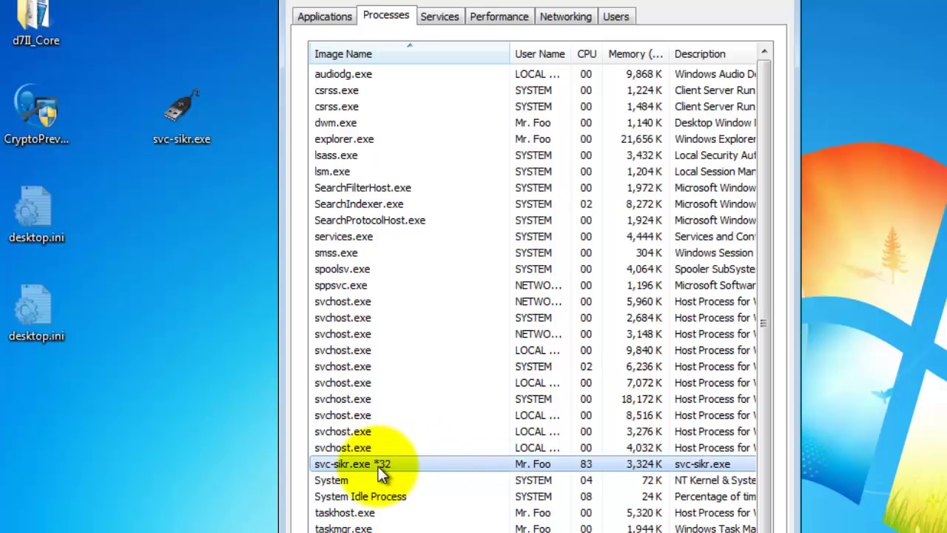
mouse_move(178, 129)
left_mouse_down()
mouse_move(177, 68)
mouse_move(187, 130)
left_mouse_up()
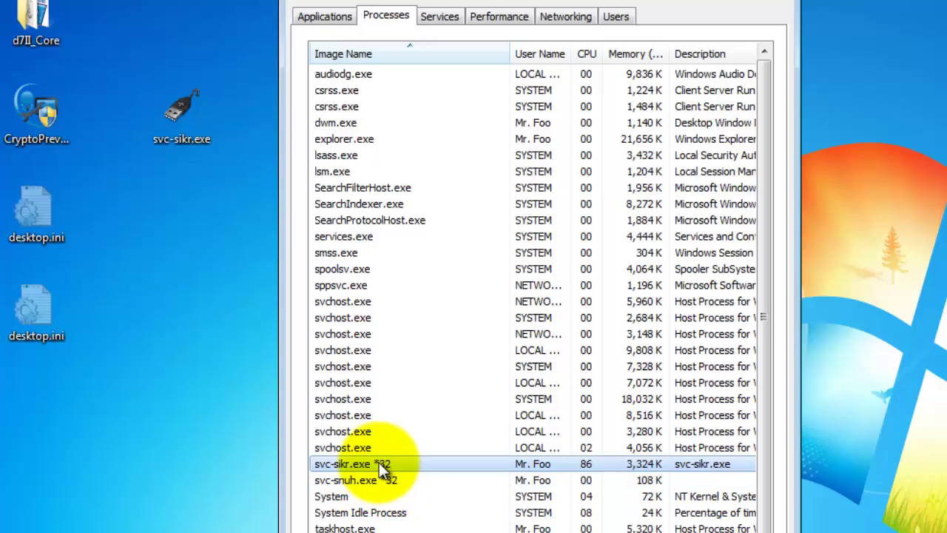
left_click(376, 480)
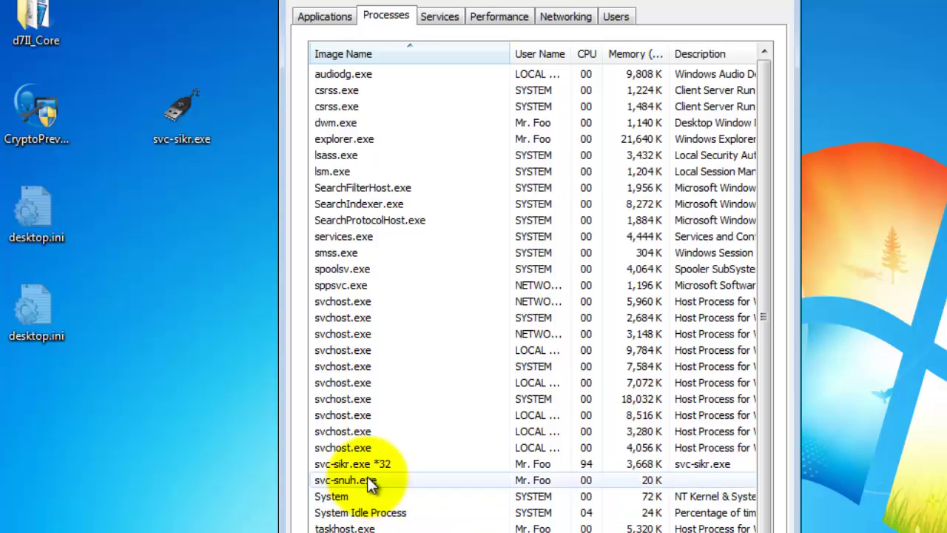
left_click(396, 435)
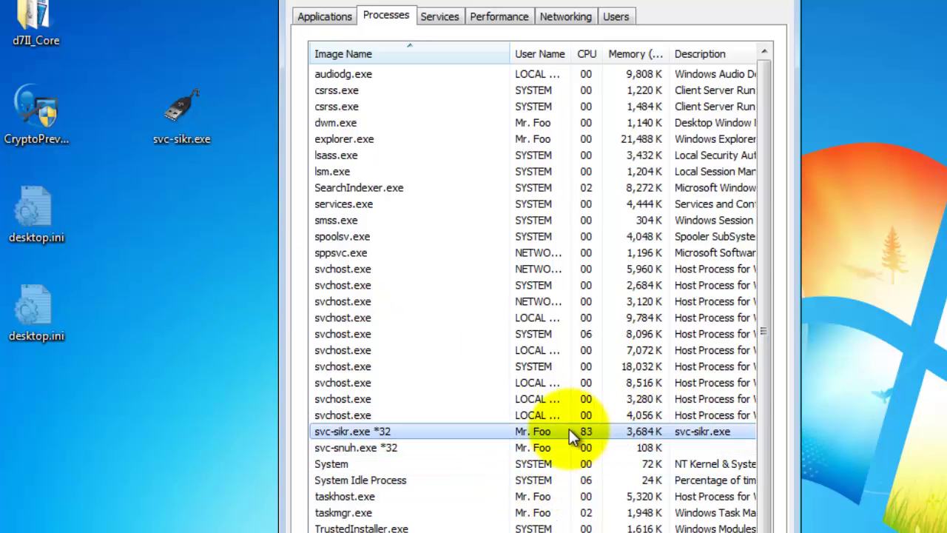
Launch CryptoPrevent v4.3, dismiss its About box, and show it beside Task Manager
left_click(37, 107)
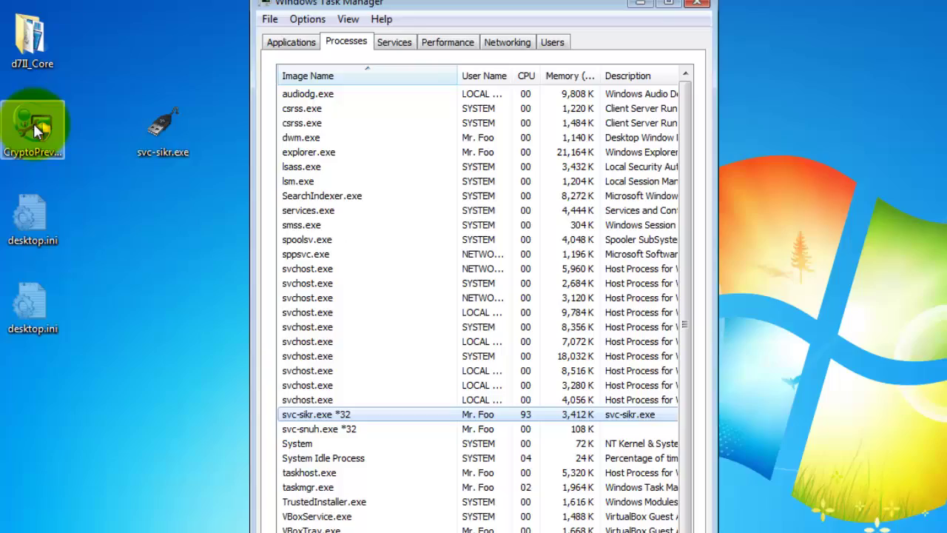
double_click(35, 128)
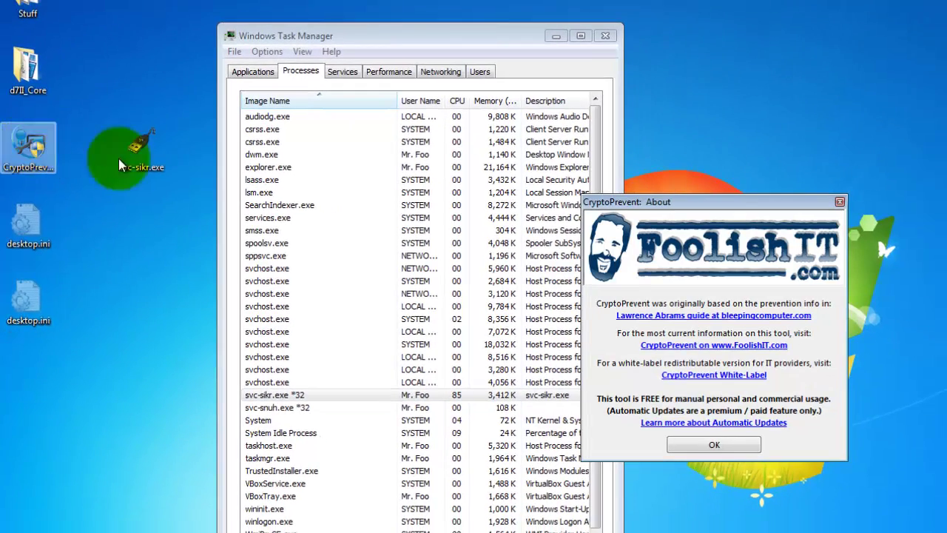
left_click(712, 444)
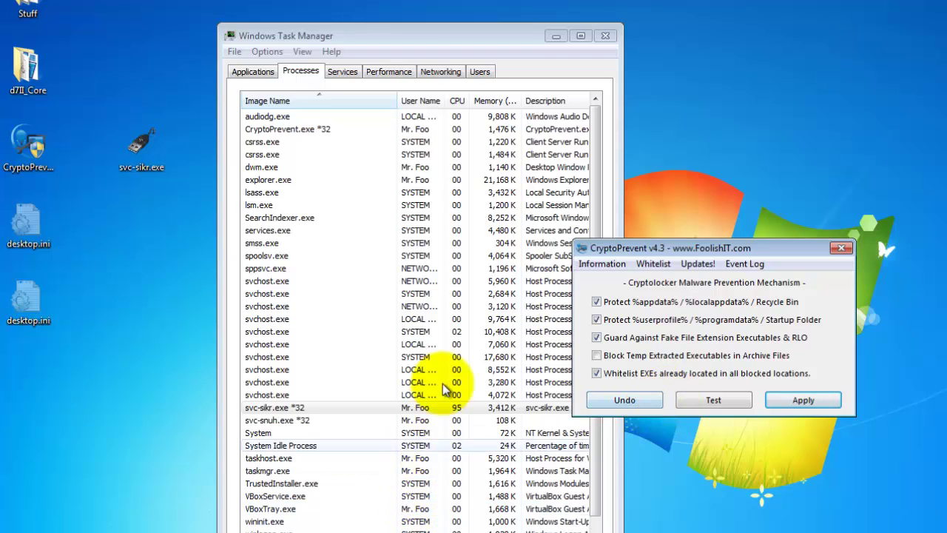
left_click(438, 409)
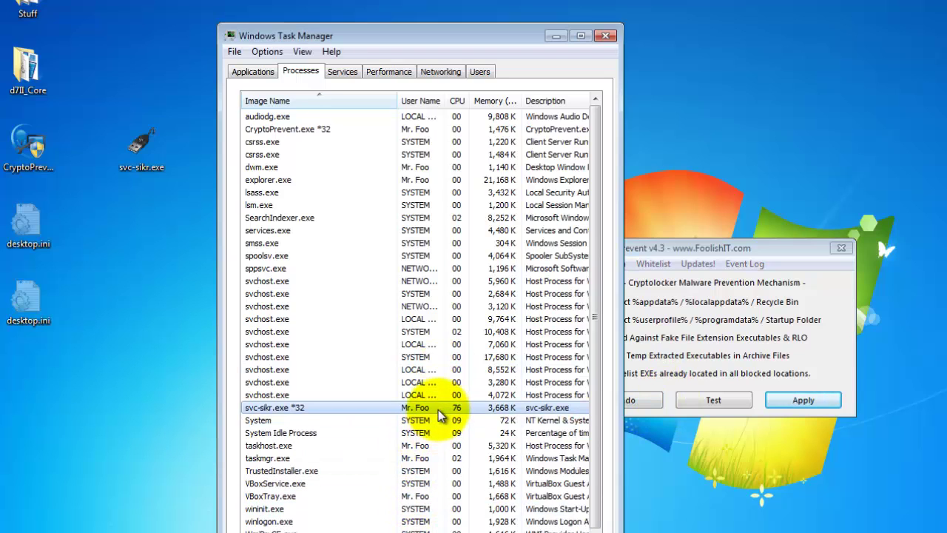
left_click(681, 249)
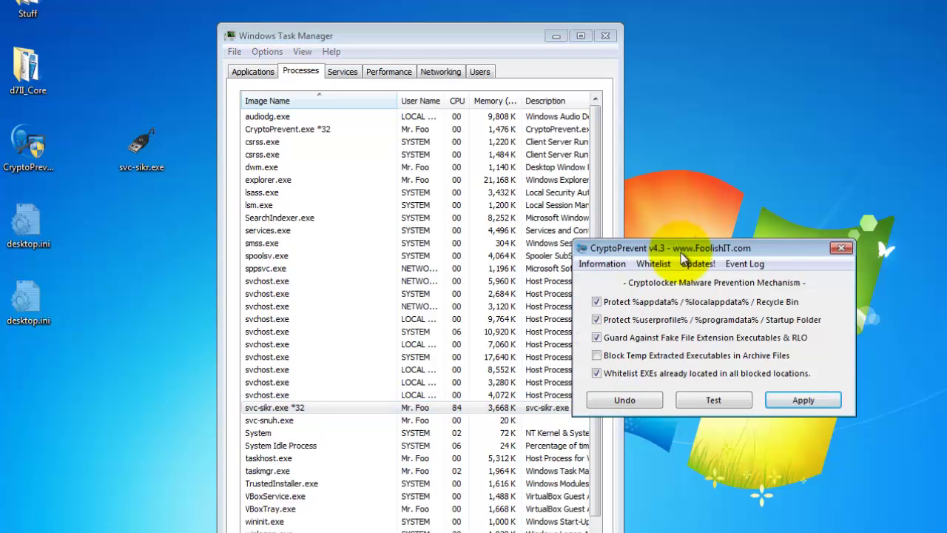
left_click(143, 162)
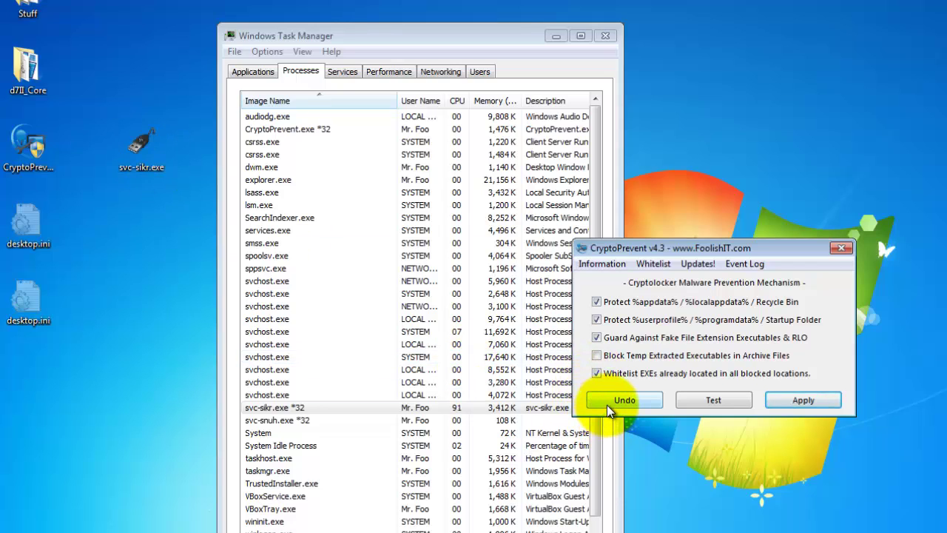
Undo CryptoPrevent's protections, also removing whitelist policies, then minimize the gpupdate console and move CryptoPrevent aside
left_click(607, 405)
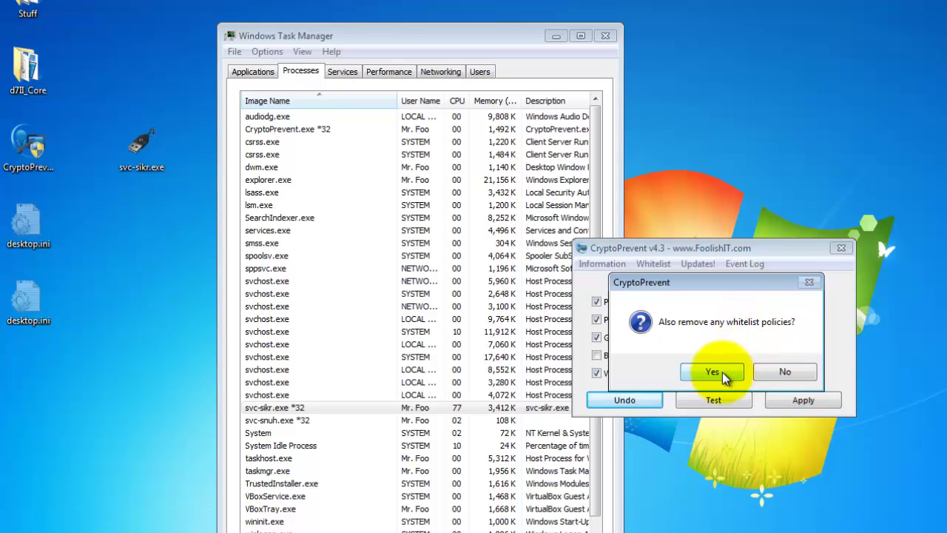
left_click(712, 372)
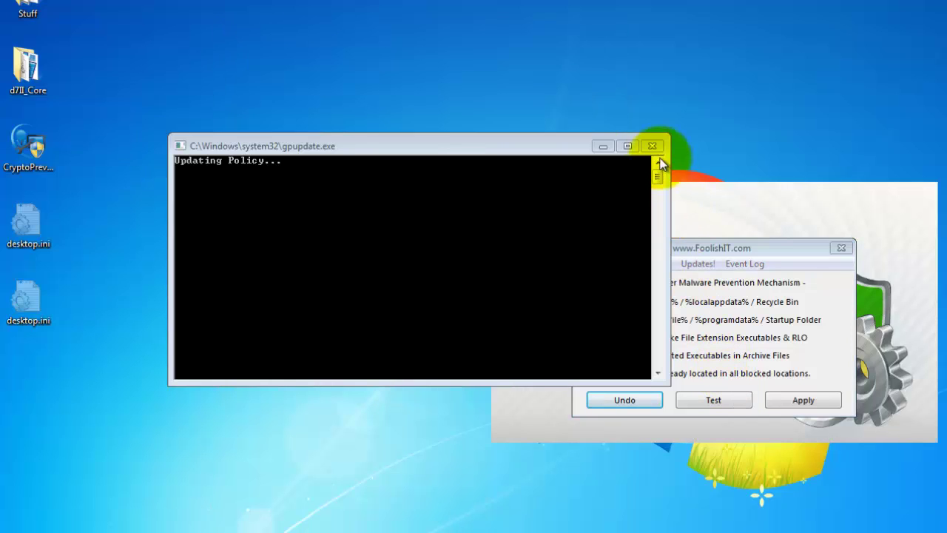
left_click(603, 146)
left_click_drag(715, 250, 263, 249)
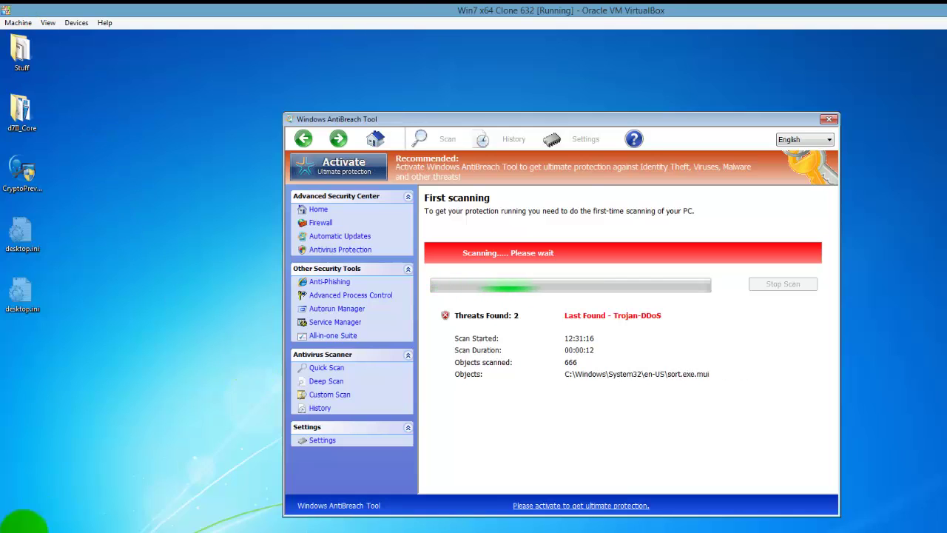
left_click(19, 527)
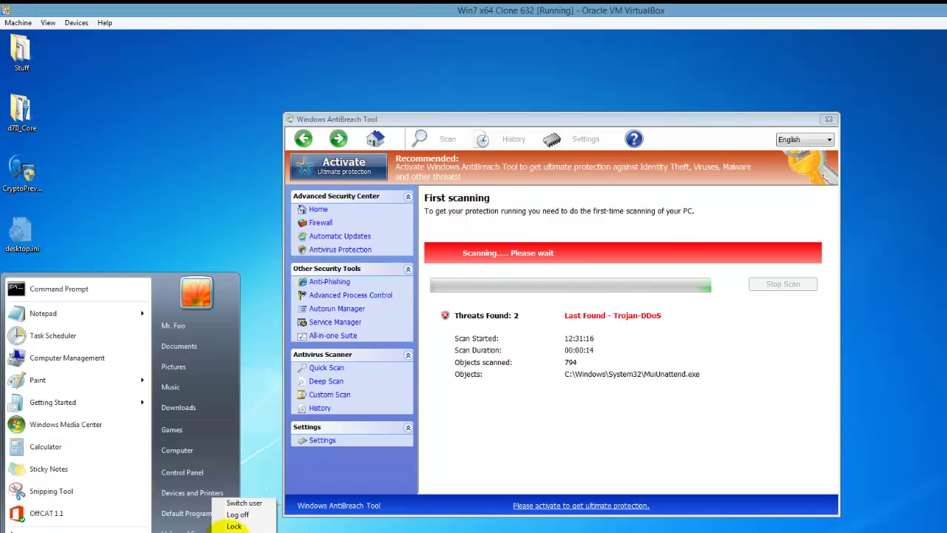
left_click(238, 514)
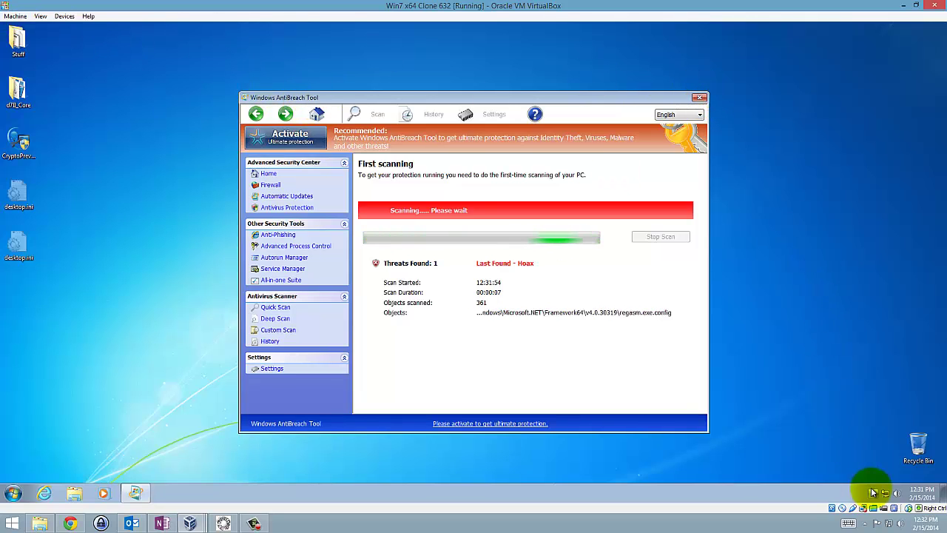
left_click(16, 16)
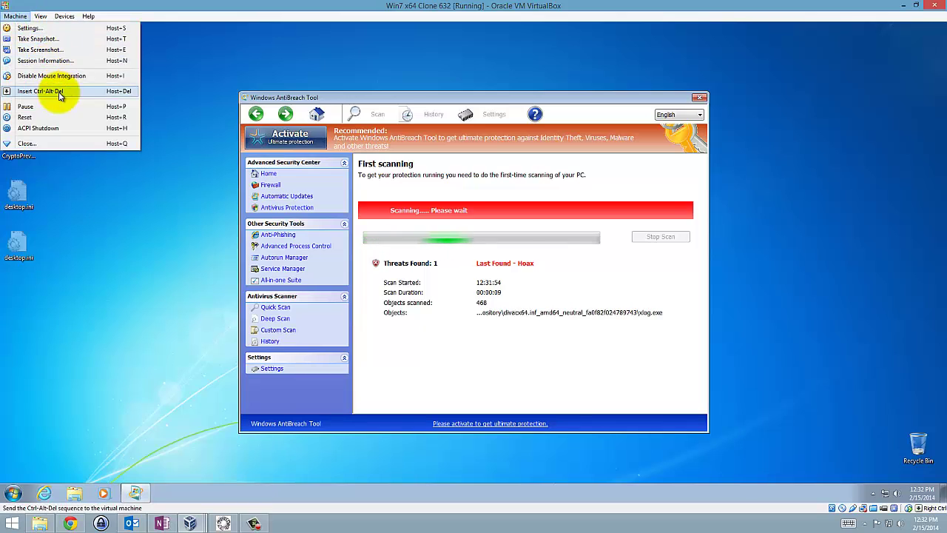
left_click(61, 92)
left_click(474, 333)
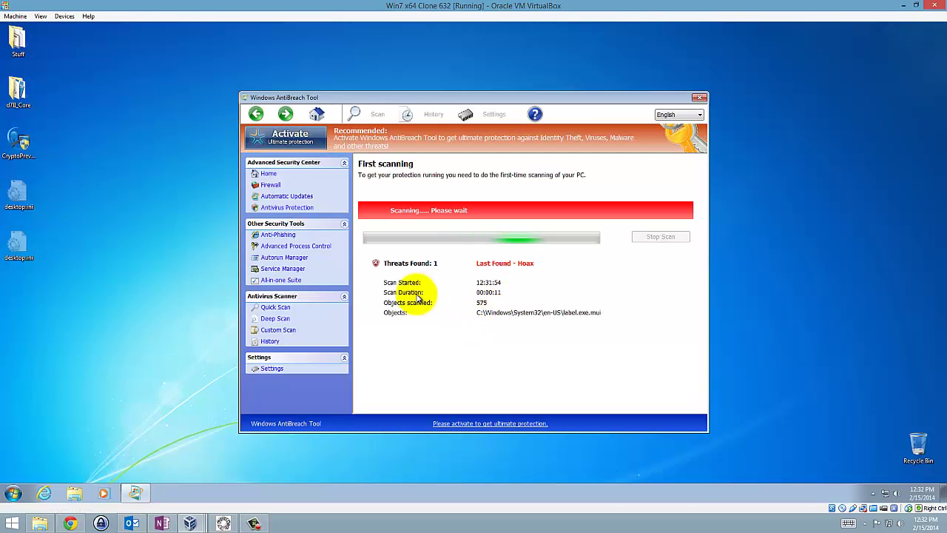
left_click(14, 492)
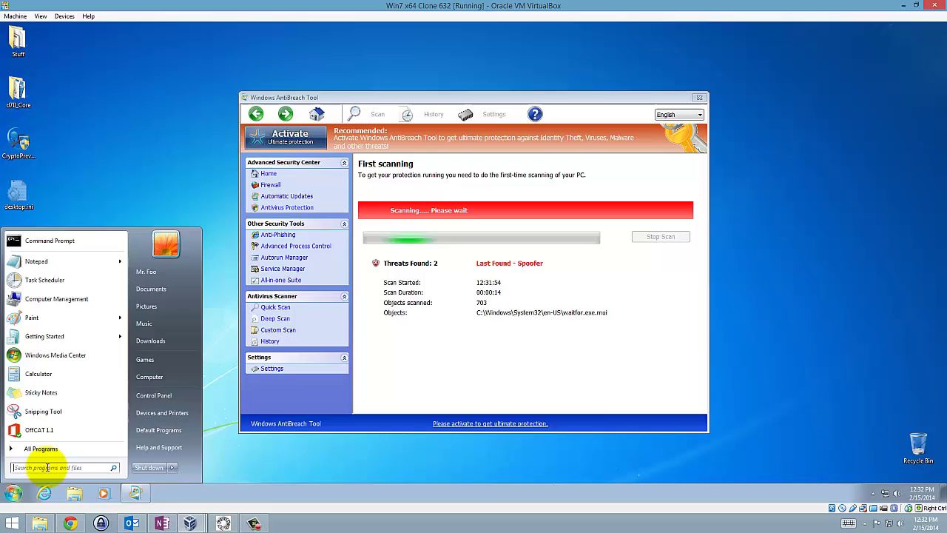
type("taskmgr")
key("Return")
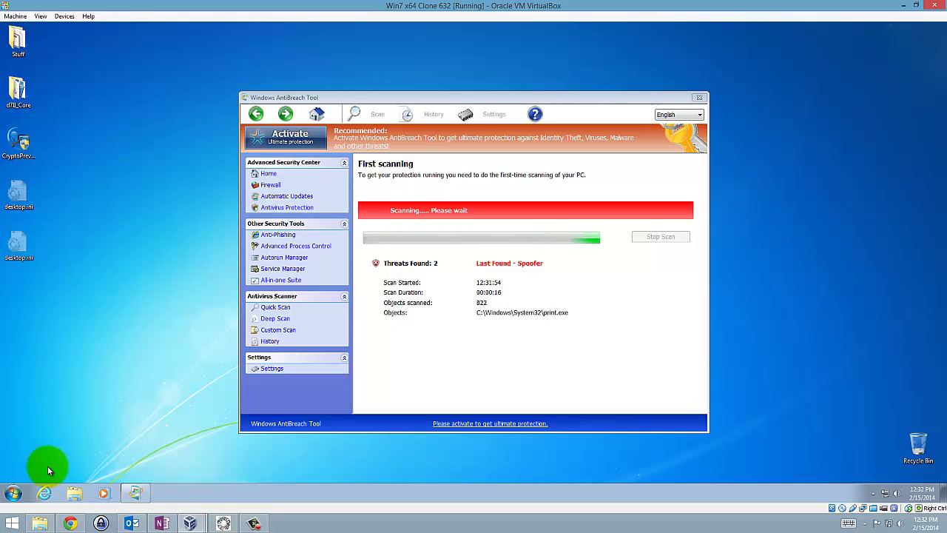
Open the d7II_Core folder and run KillEmAll from it
double_click(18, 90)
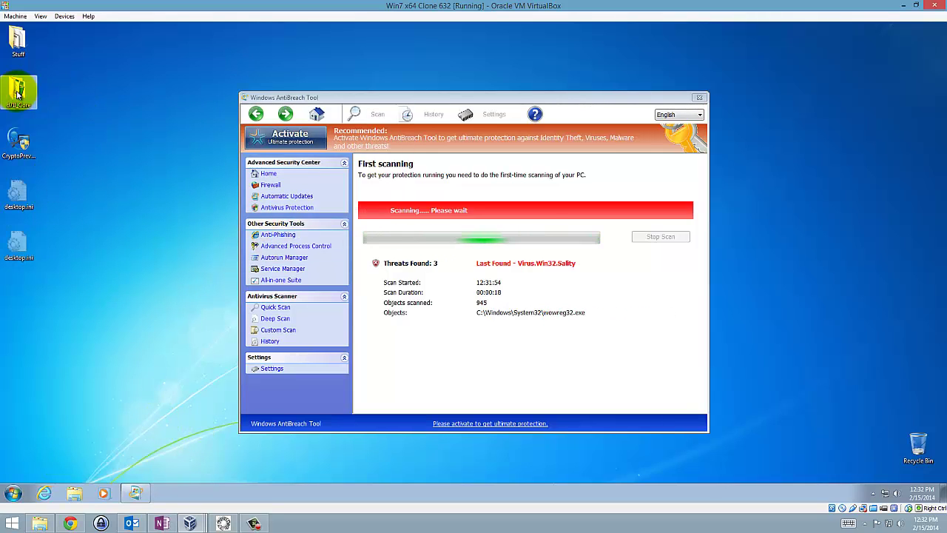
left_click(405, 272)
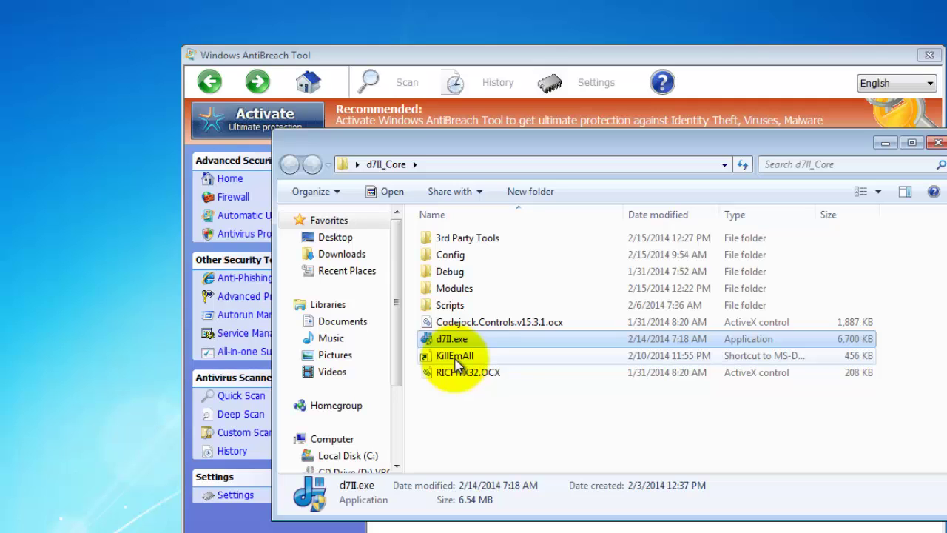
left_click(455, 356)
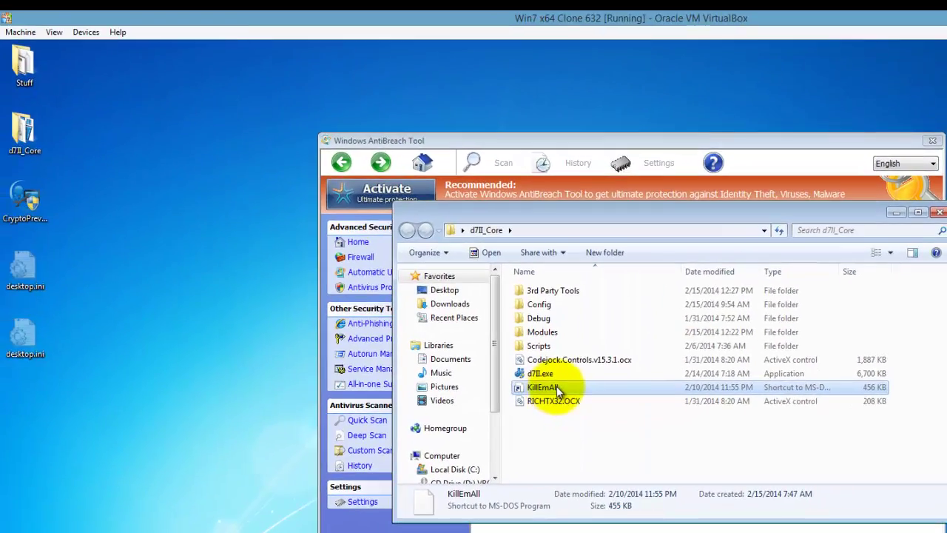
double_click(557, 385)
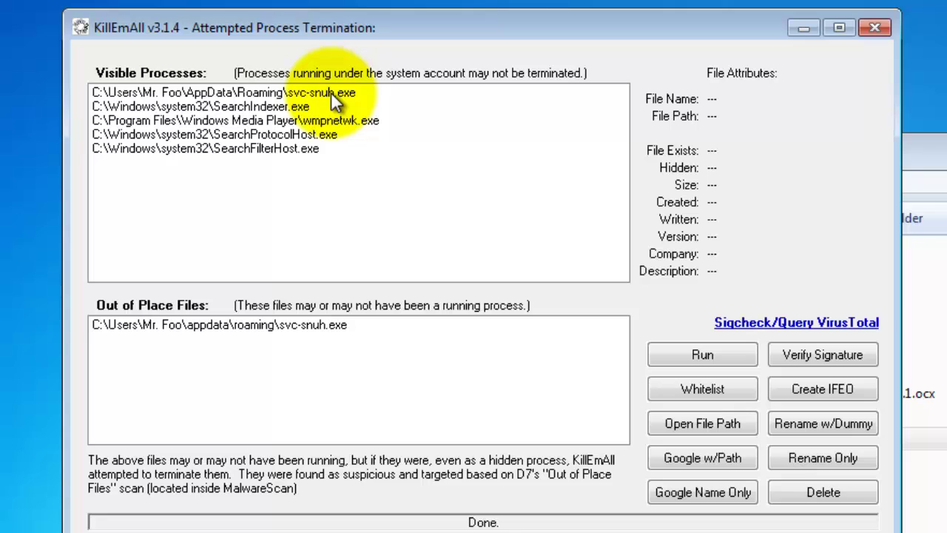
Show KillEmAll's file attributes for svc-snuh.exe in Visible Processes and Out of Place Files
left_click(331, 92)
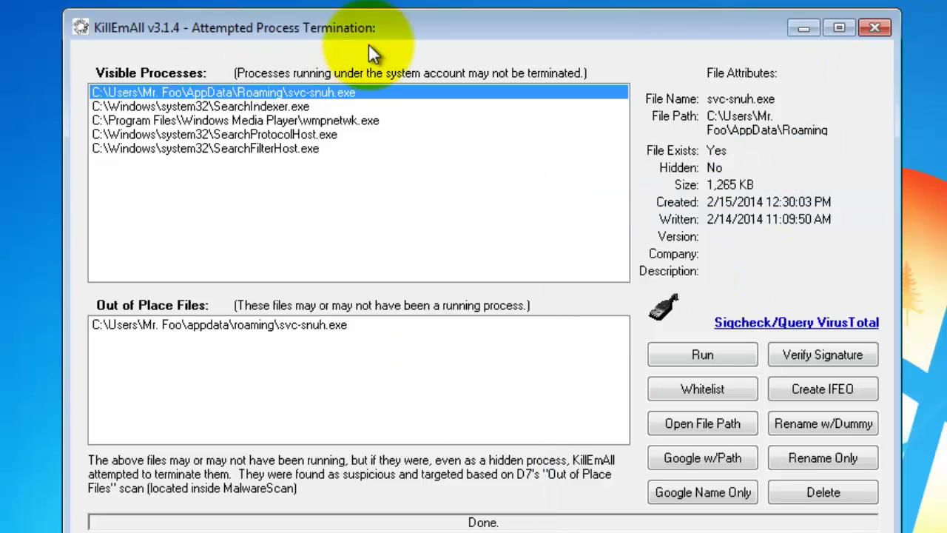
left_click(257, 328)
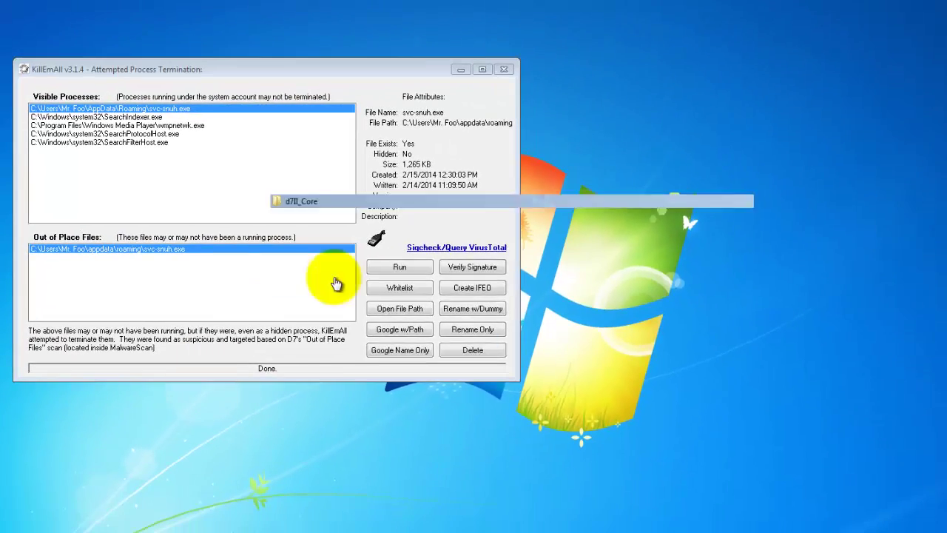
Launch d7II, open Malware Removal's MalwareScan, and close KillEmAll
double_click(460, 305)
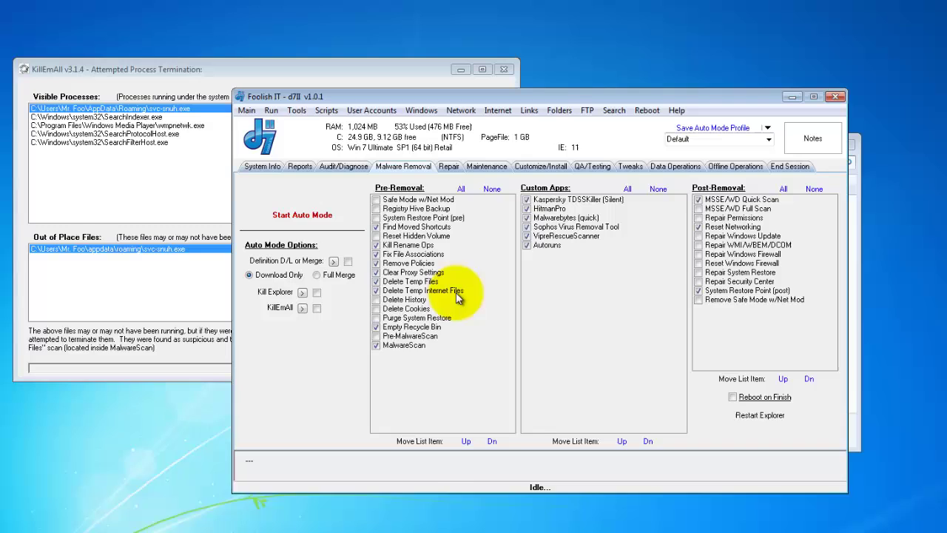
left_click(413, 345)
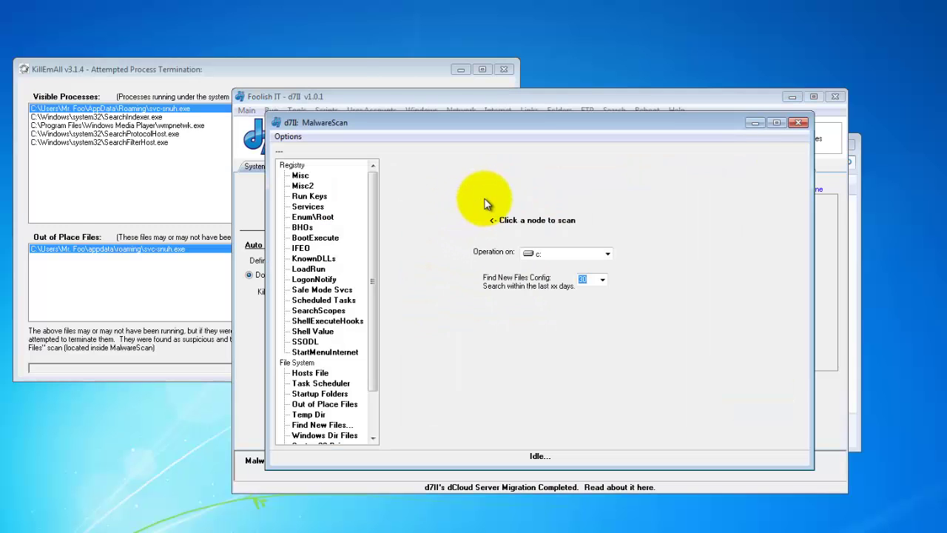
scroll(383, 405, "down", 2)
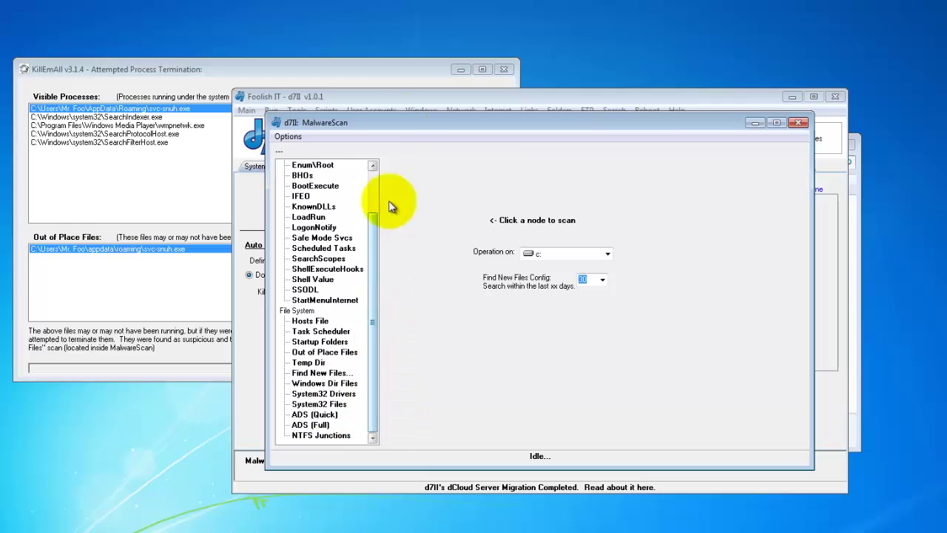
left_click(421, 66)
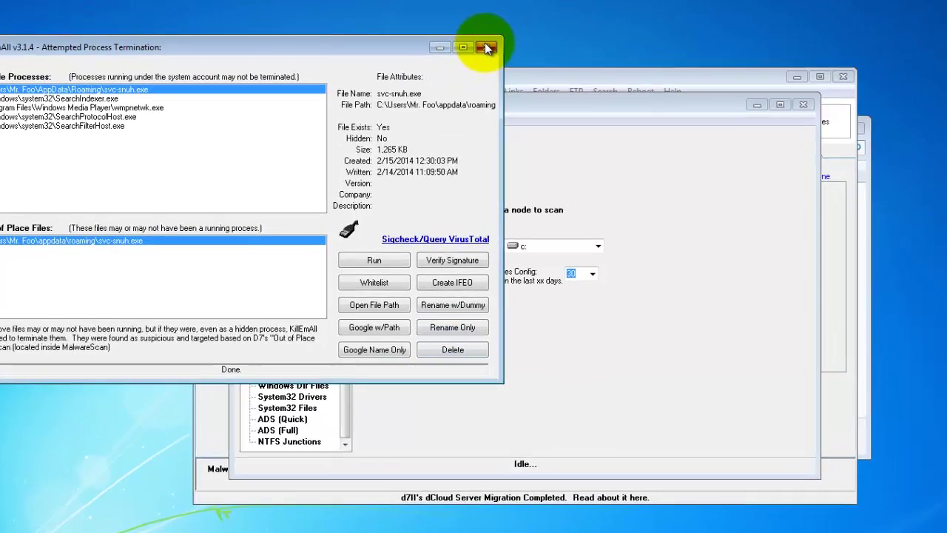
left_click(504, 69)
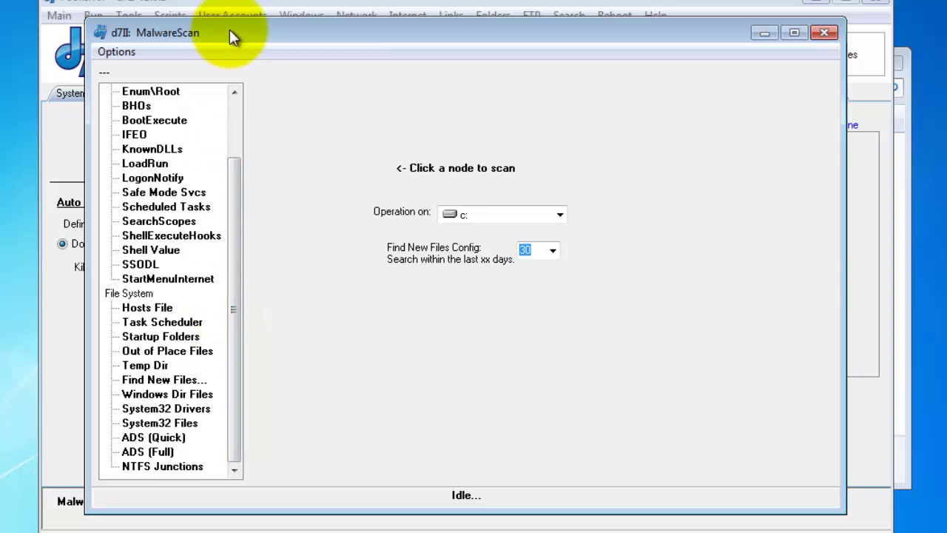
Run the Out of Place Files check and show details for the unsigned svc-snuh.exe
left_click(152, 347)
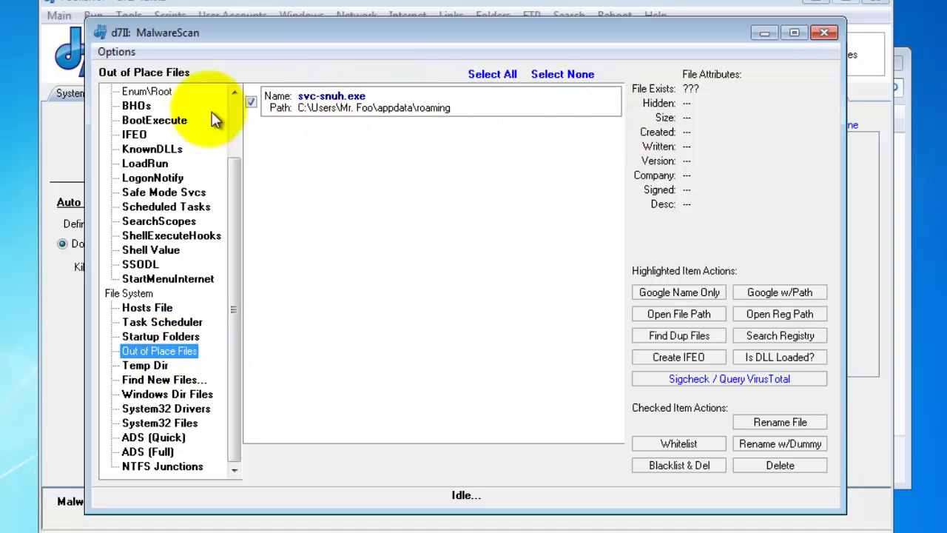
left_click(384, 112)
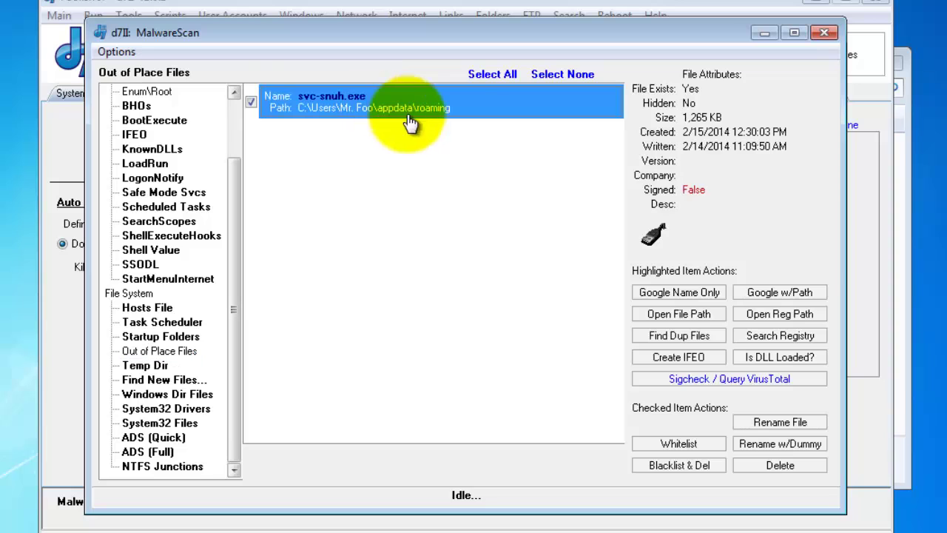
left_click(233, 115)
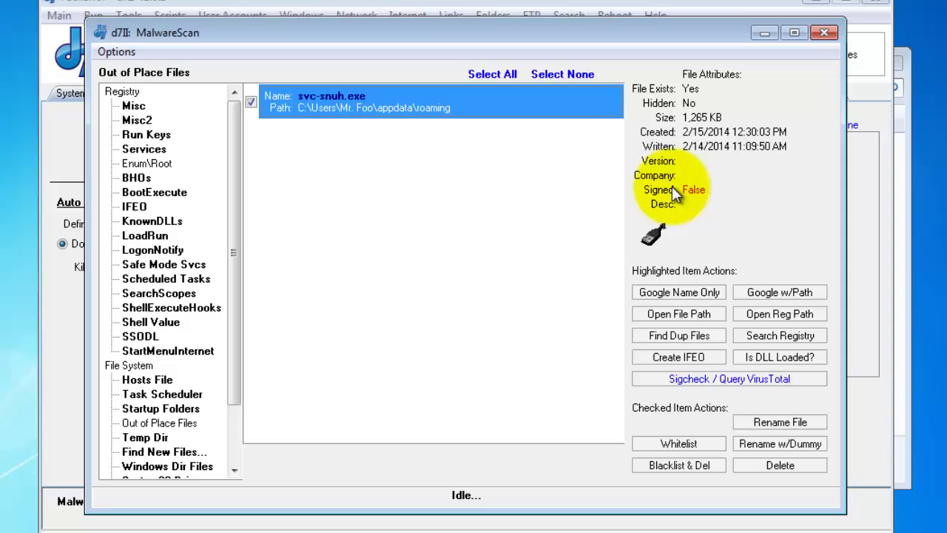
Query VirusTotal via Sigcheck for svc-snuh.exe and view its 5/50 detection report
left_click(735, 376)
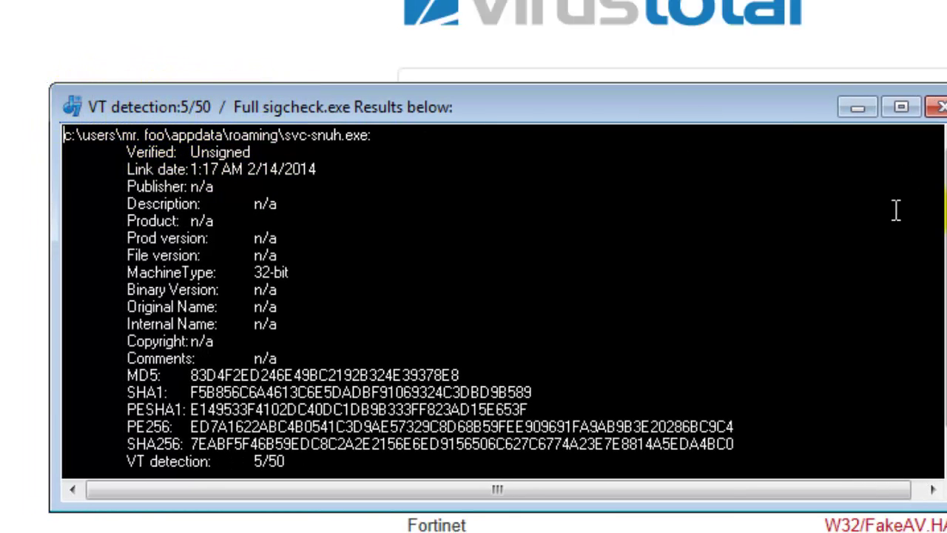
double_click(220, 152)
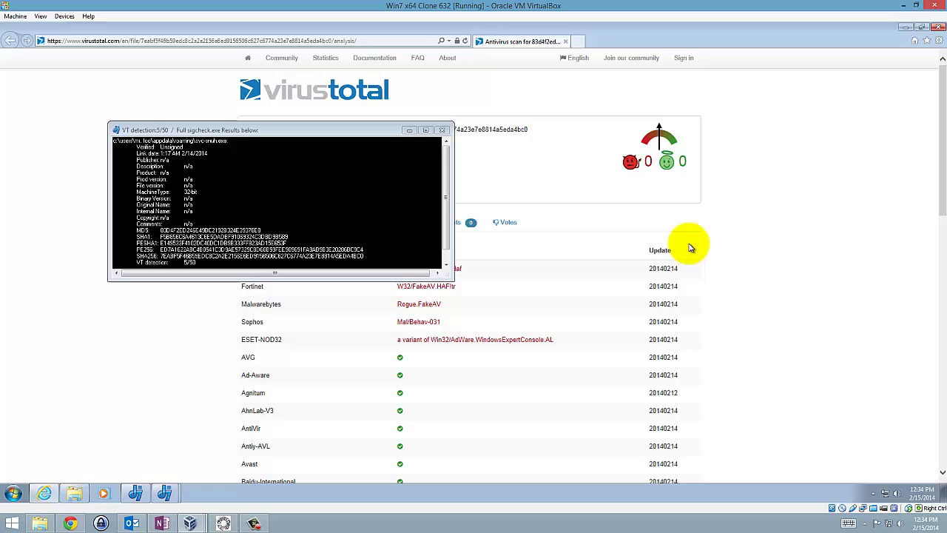
left_click(442, 130)
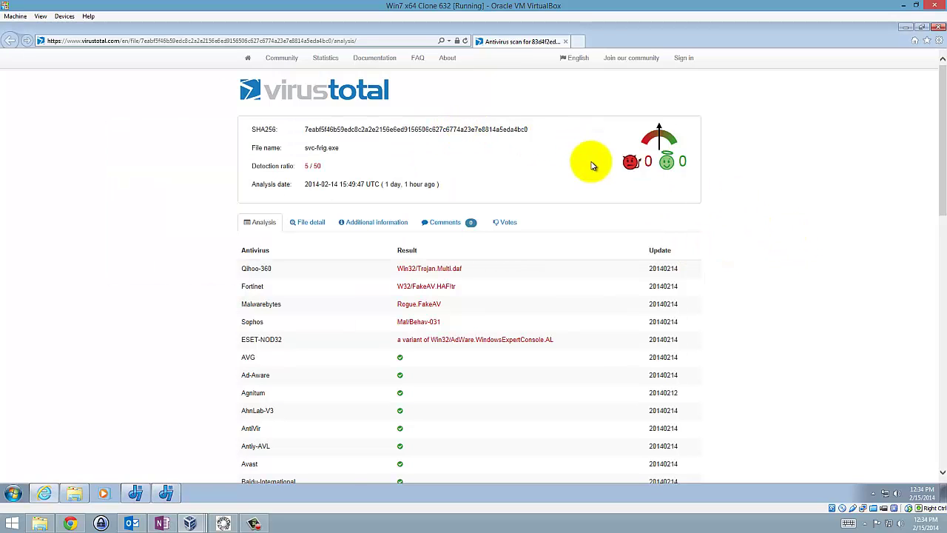
Return to d7II and delete the checked svc-snuh.exe out-of-place file
left_click(567, 44)
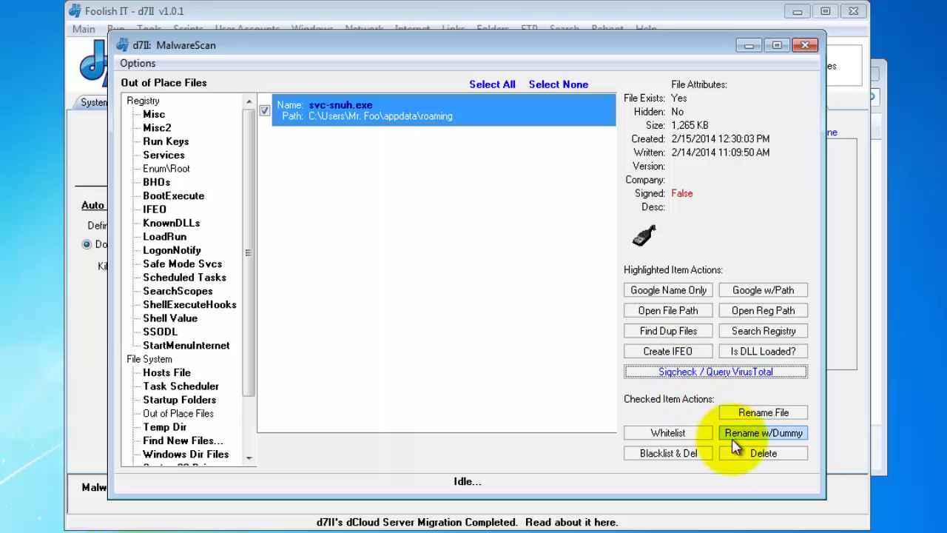
left_click(744, 457)
left_click(452, 309)
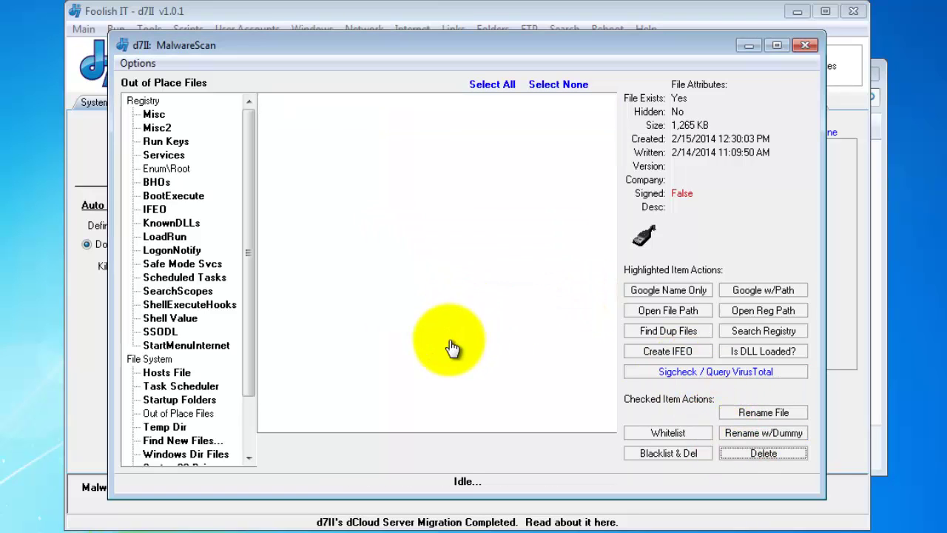
Scan Run Keys, check the HKCU and HKU MS-SEC entries, and delete them with their files
left_click(196, 141)
left_click(265, 245)
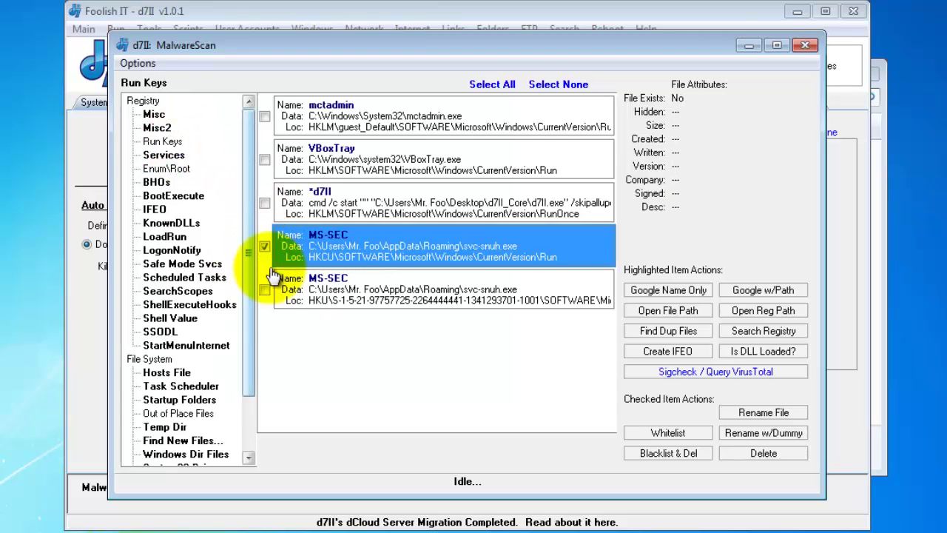
left_click(265, 289)
left_click(550, 241)
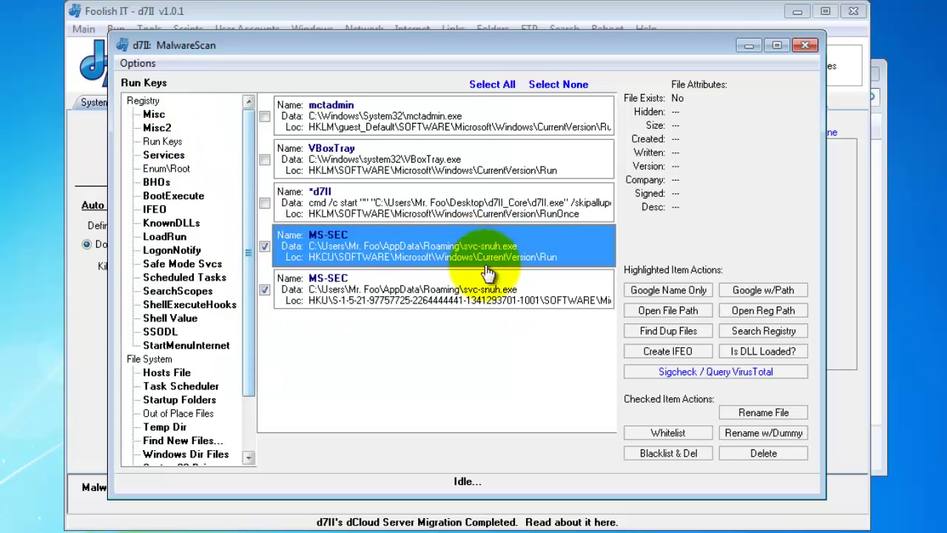
left_click(605, 306)
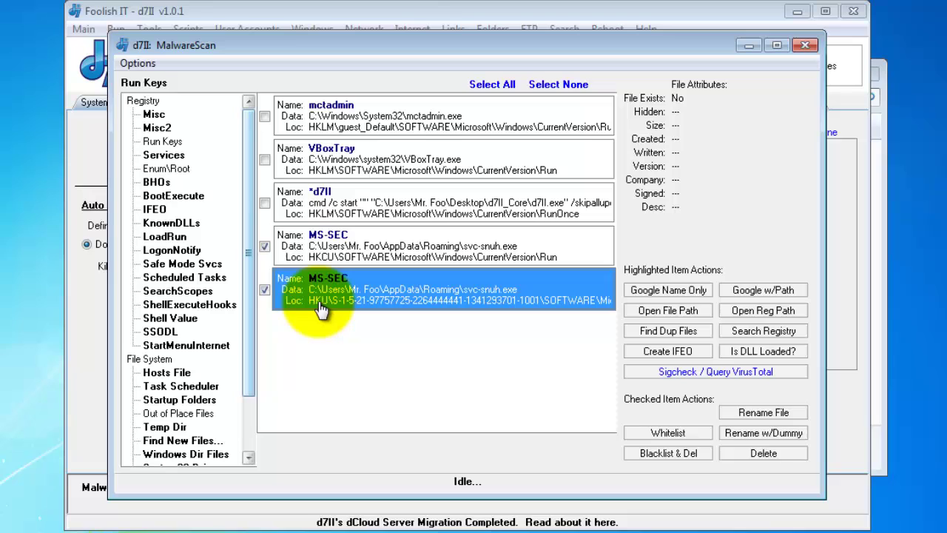
left_click(320, 266)
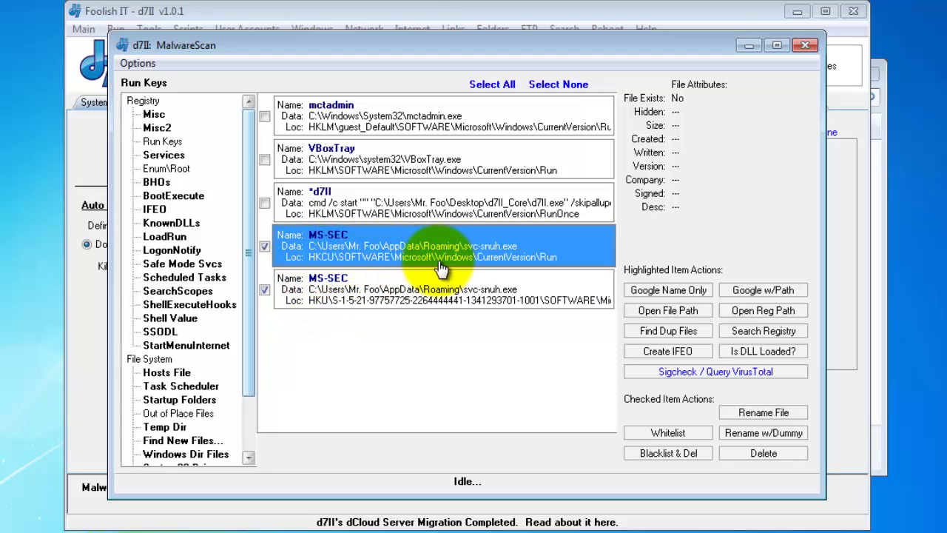
left_click(346, 302)
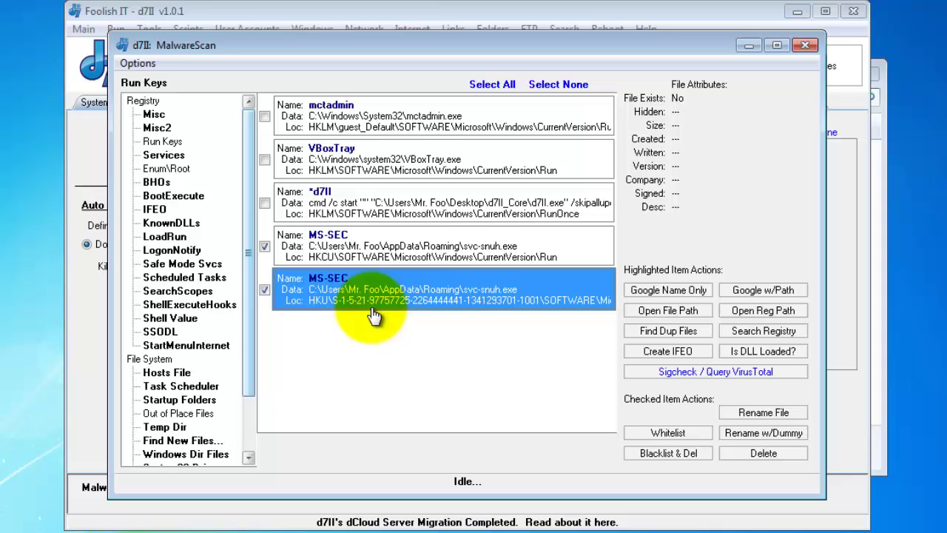
left_click(763, 453)
left_click(466, 309)
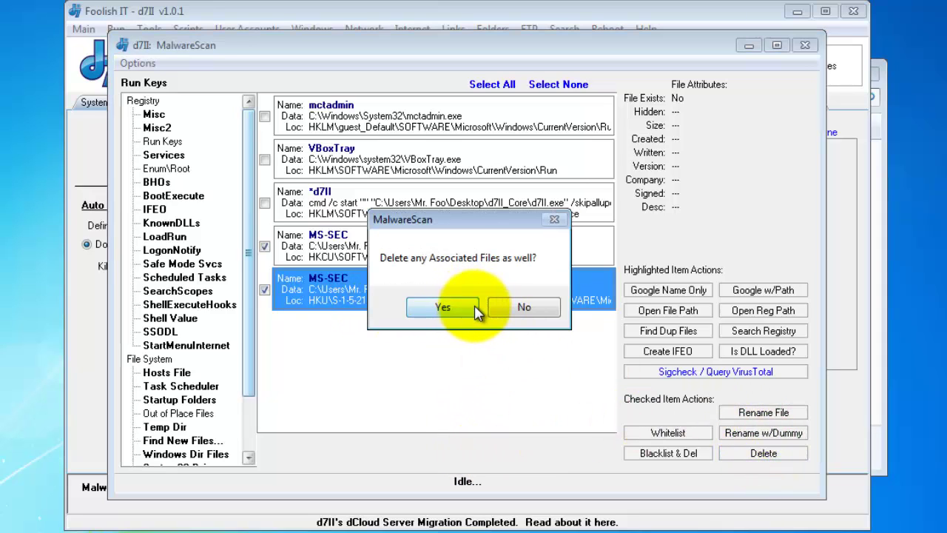
left_click(461, 312)
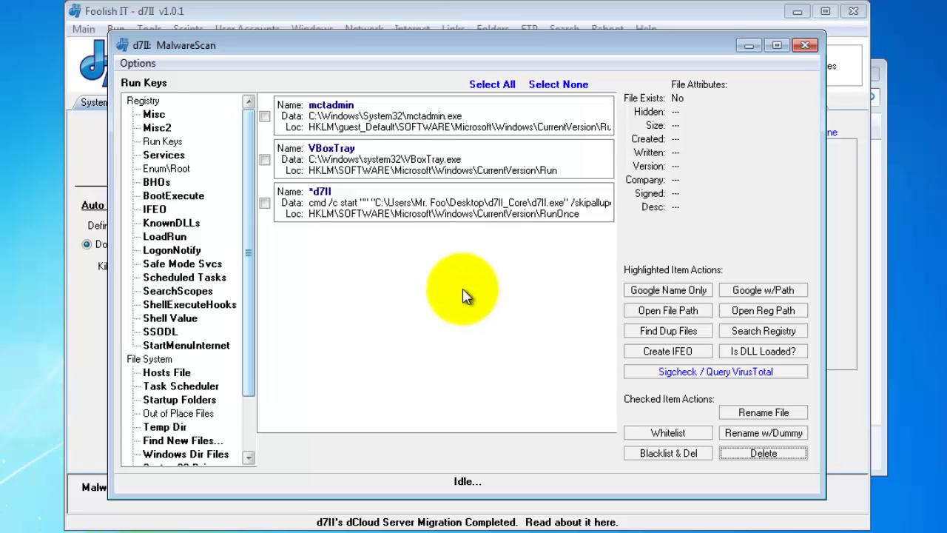
Review the *d7II RunOnce entry, then close MalwareScan to return to the Malware Removal tab
left_click(473, 275)
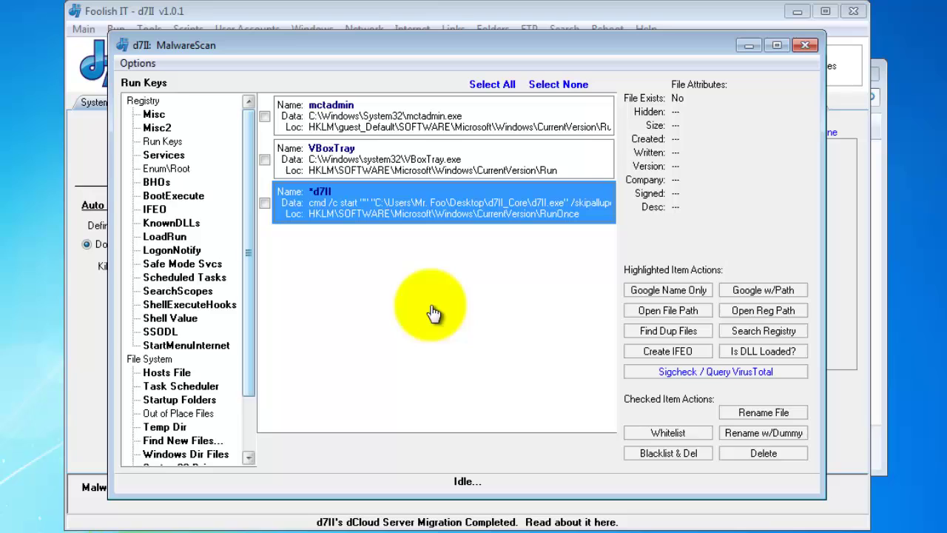
left_click(252, 429)
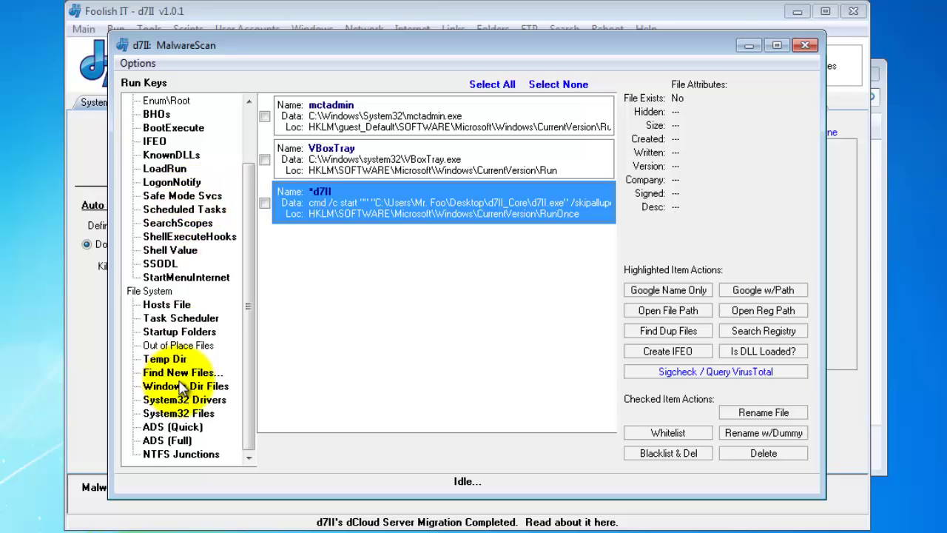
left_click(802, 46)
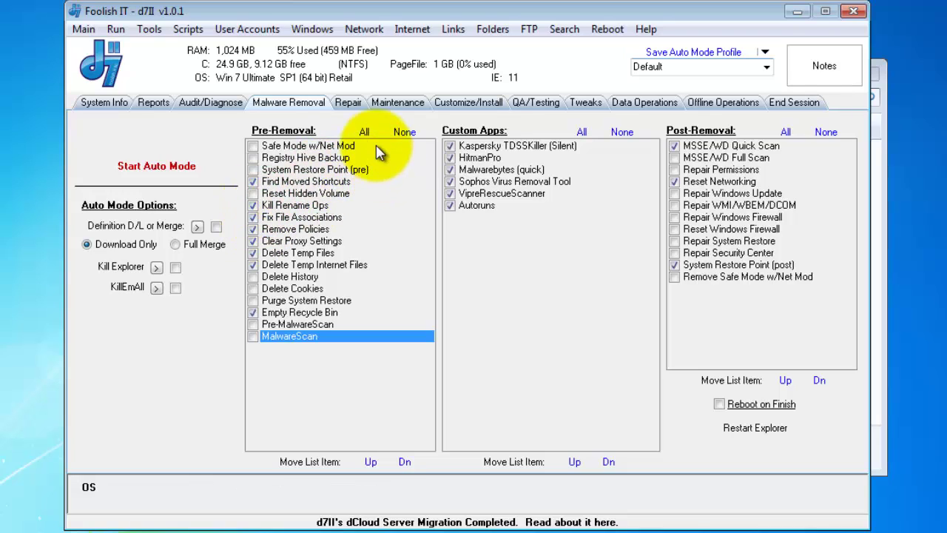
left_click(315, 183)
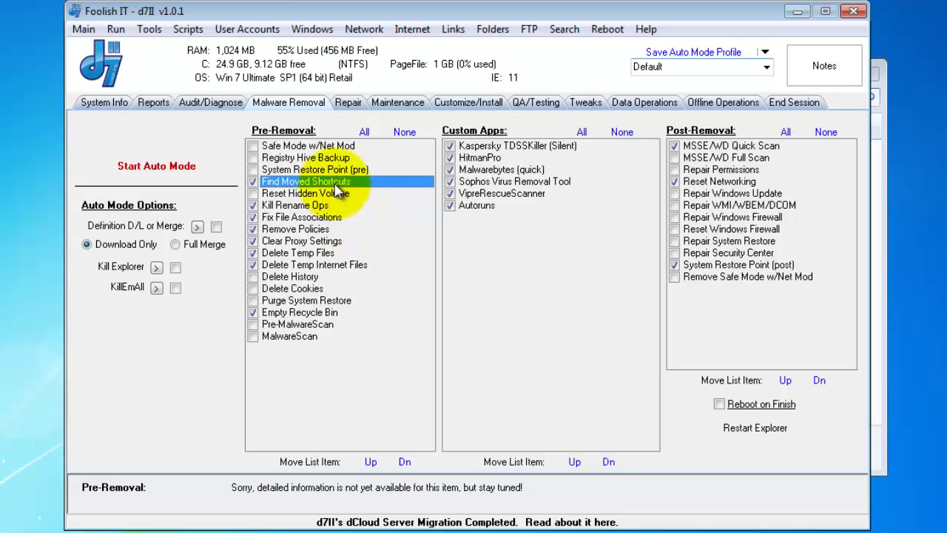
left_click(339, 251)
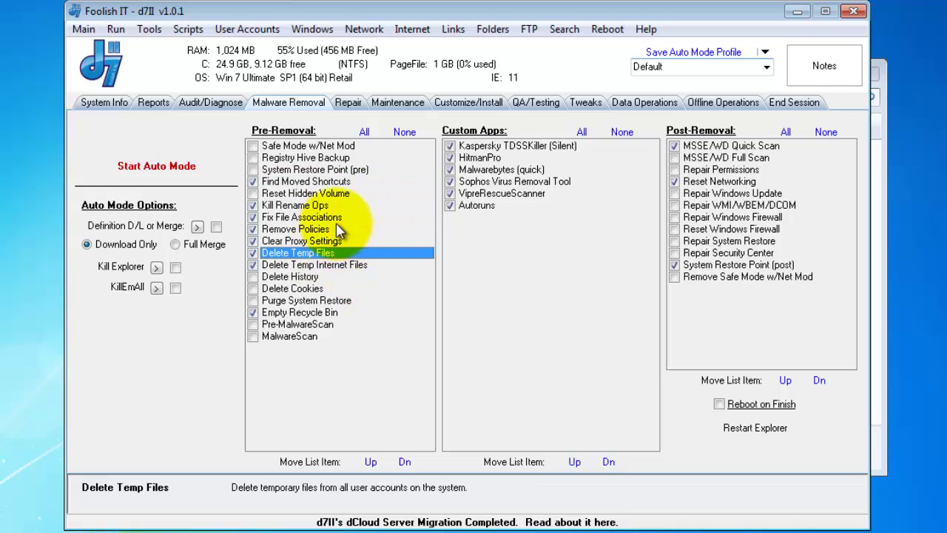
left_click(338, 219)
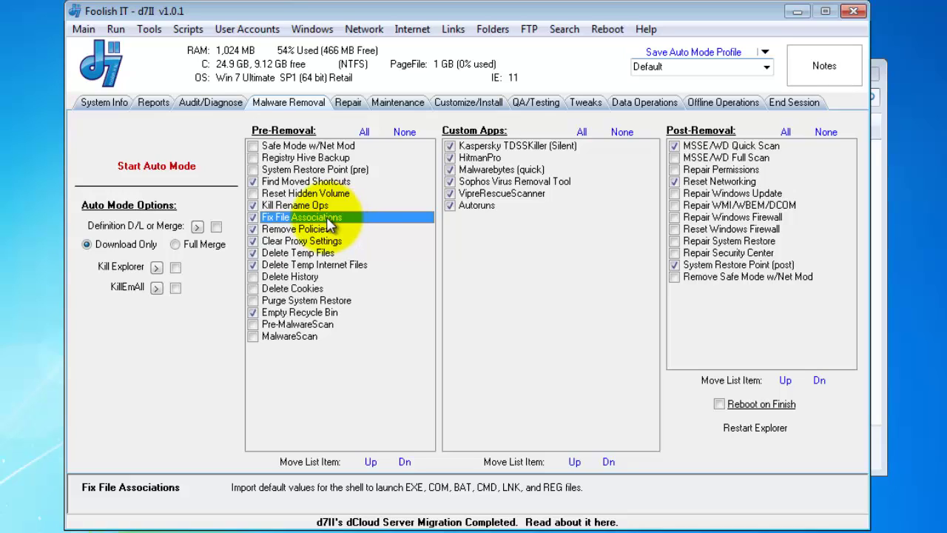
key("Down")
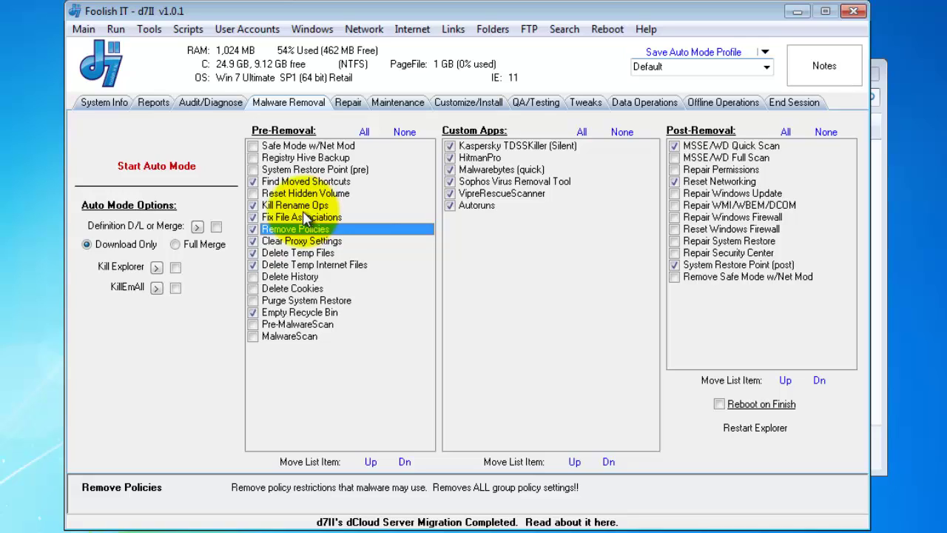
left_click(312, 241)
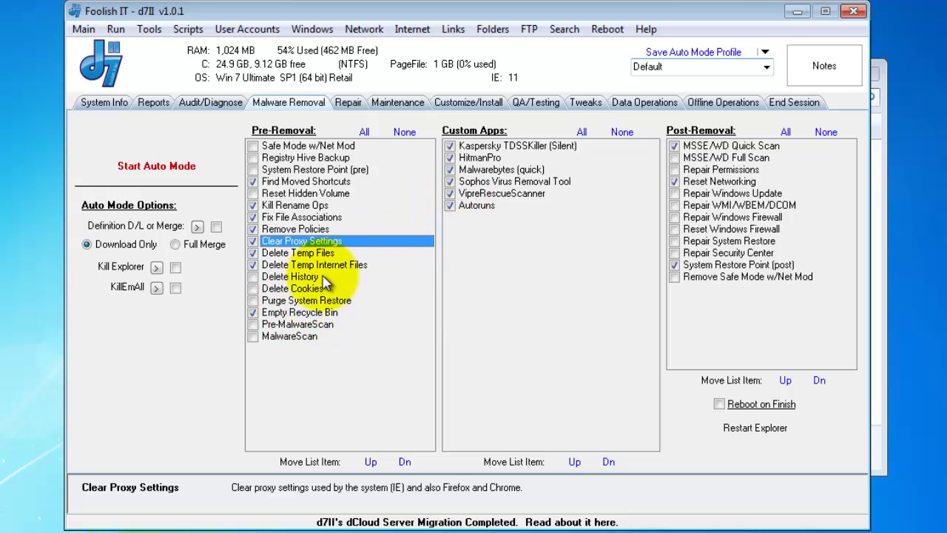
Uncheck Kaspersky TDSSKiller (Silent), review Sophos and VipreRescueScanner, and launch Autoruns from Custom Apps
left_click(504, 148)
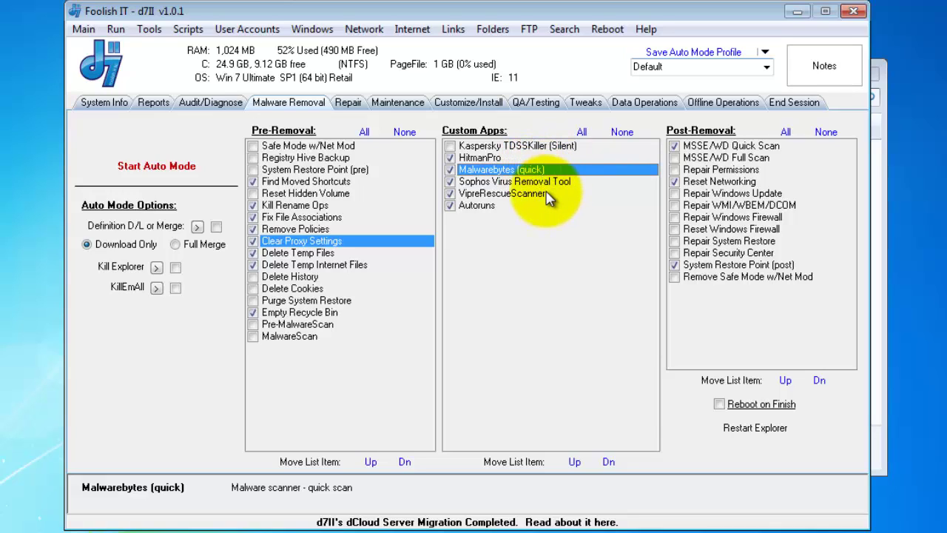
left_click(551, 183)
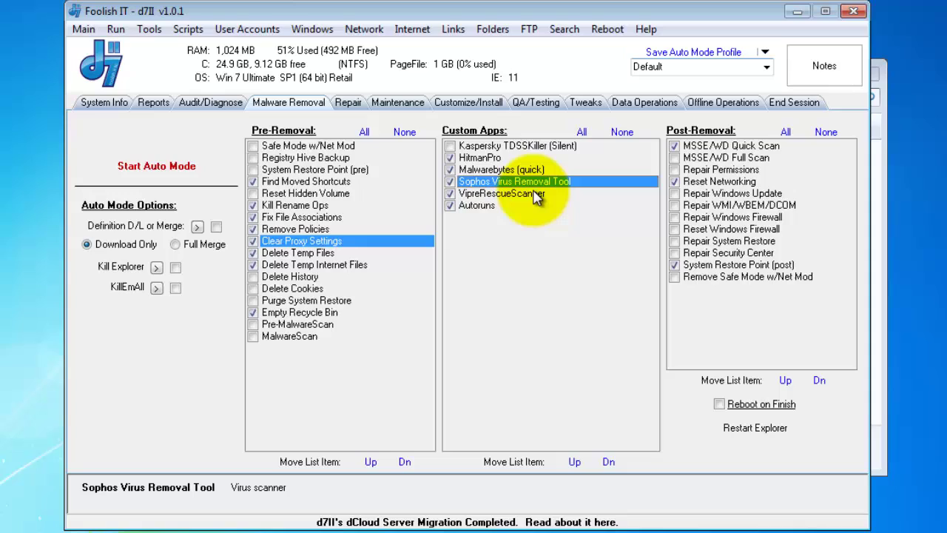
left_click(538, 194)
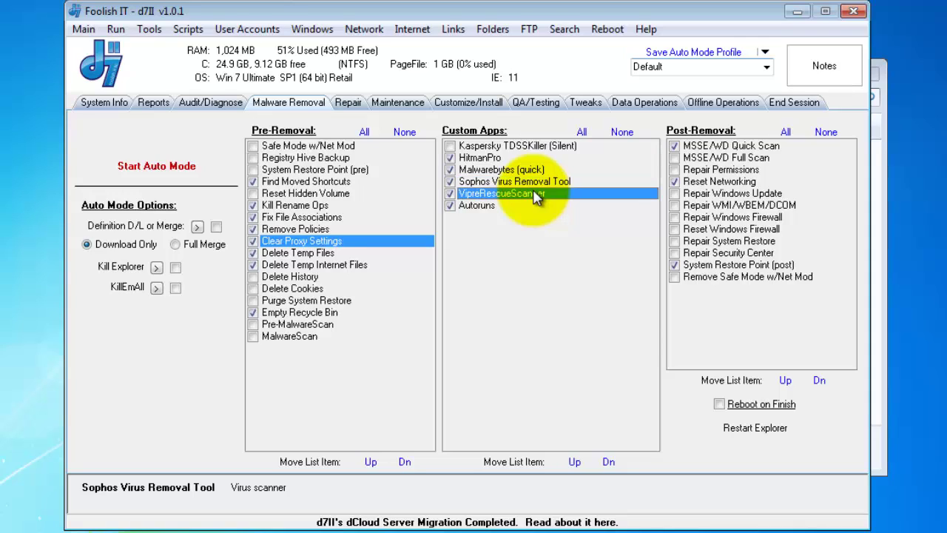
left_click(485, 207)
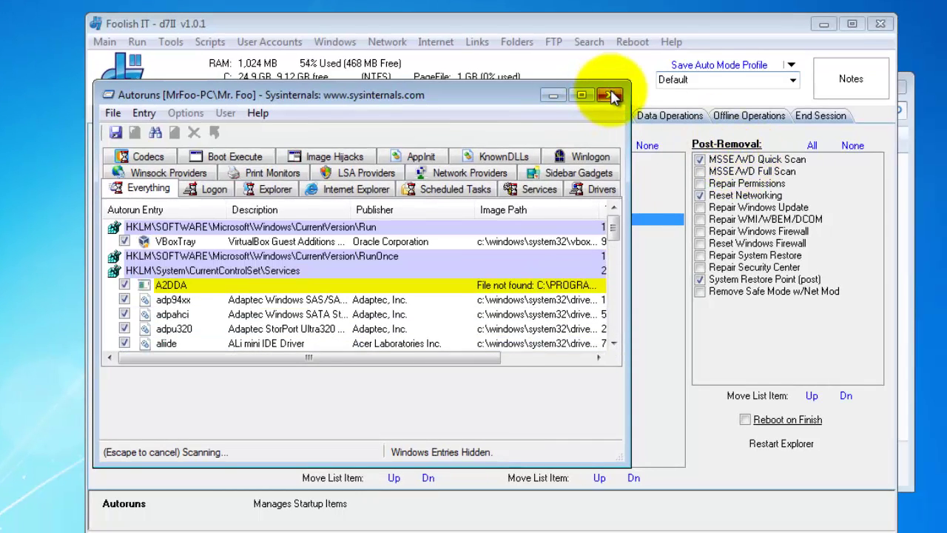
Close Autoruns, select System Restore Point (post) in Post-Removal, and enable Reboot on Finish for Auto Mode
left_click(610, 95)
left_click(733, 162)
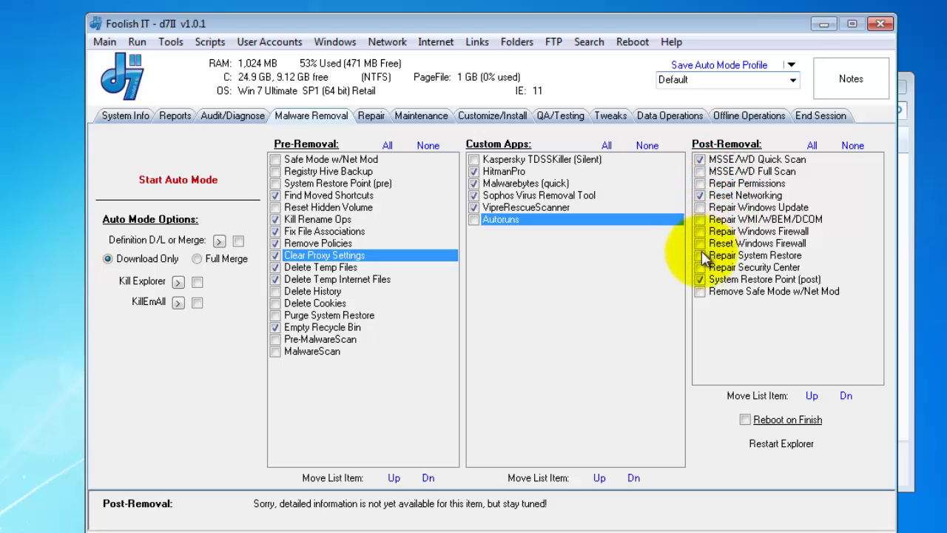
left_click(733, 279)
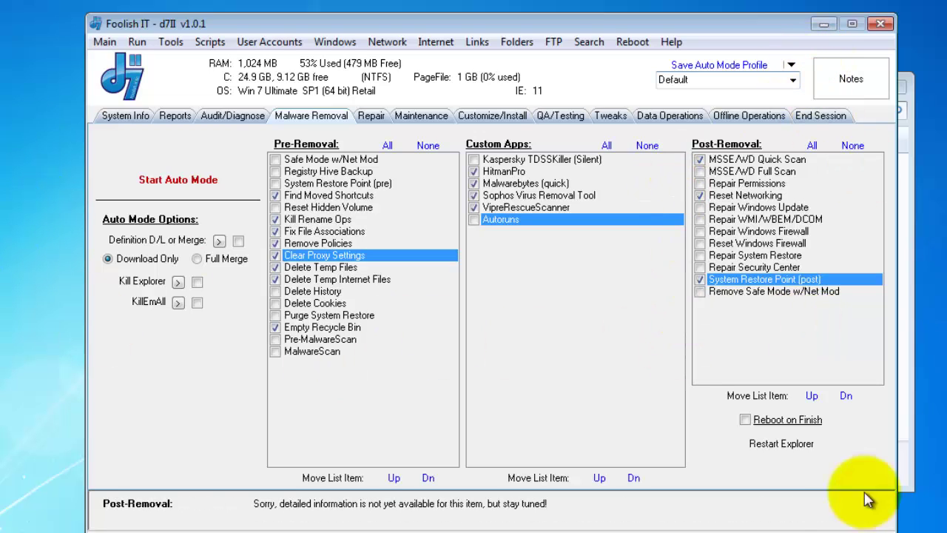
left_click(745, 420)
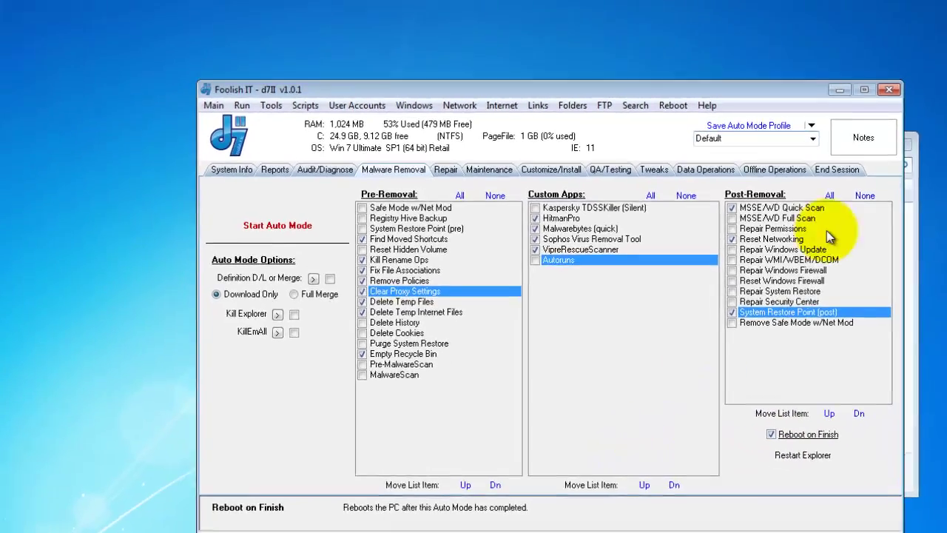
Check and dismiss the technician notes, then quit d7II by choosing End Session
left_click(851, 79)
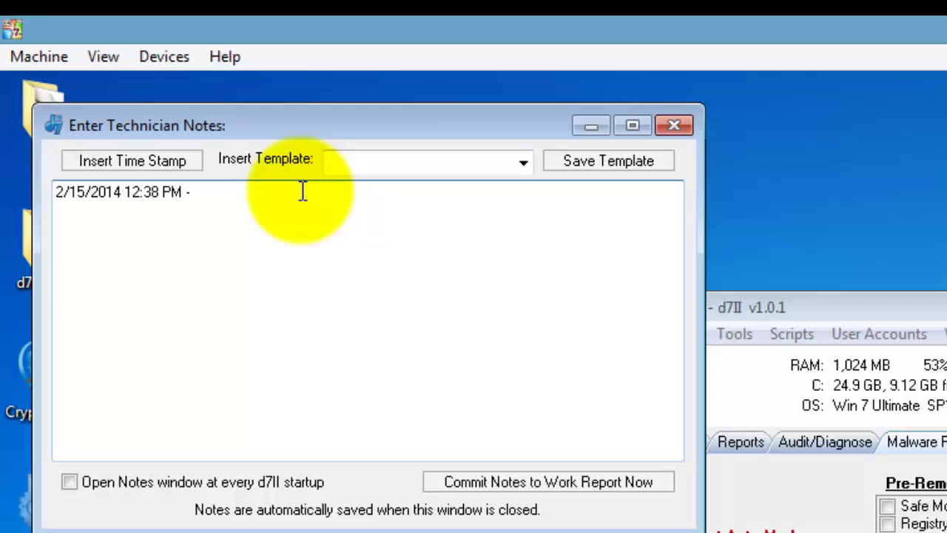
left_click(685, 126)
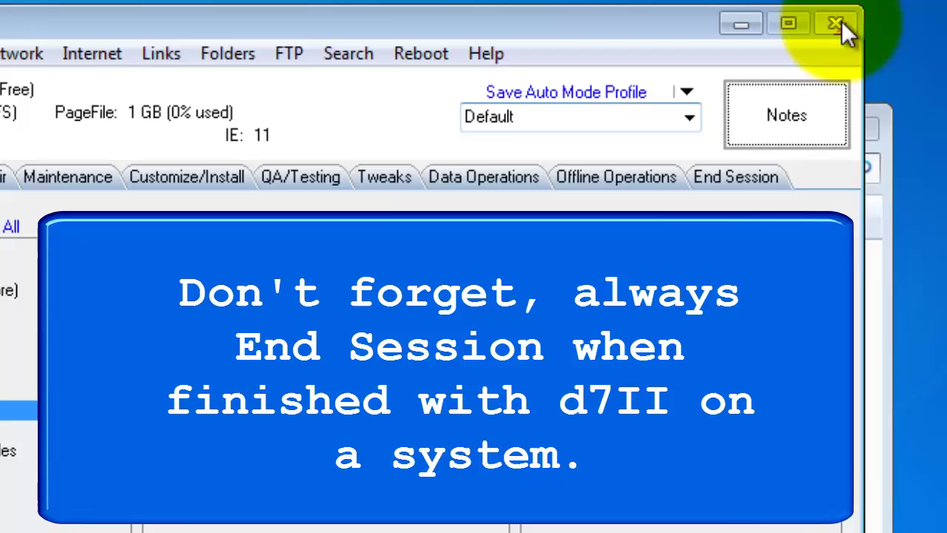
left_click(841, 21)
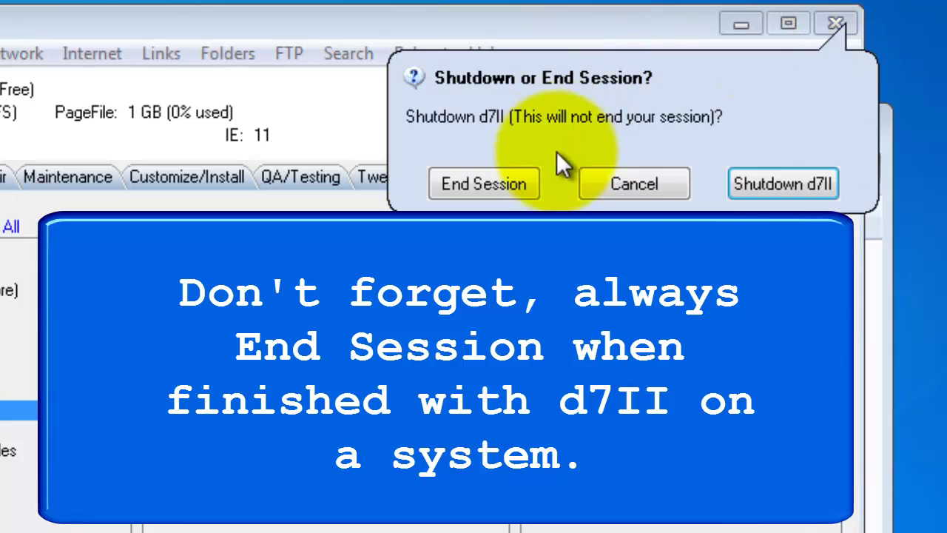
left_click(510, 178)
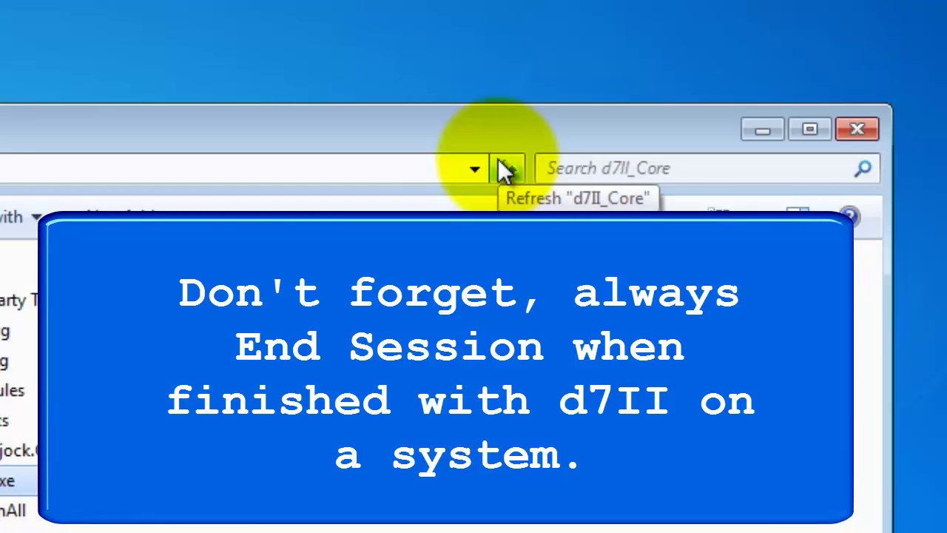